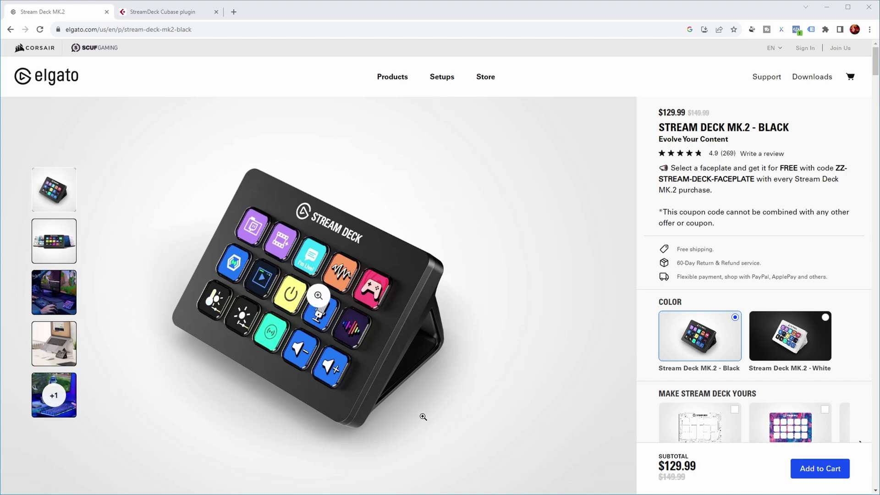
View the enlarged Stream Deck MK.2 product image and the Stream Deck Mini product page on the Elgato site
left_click(324, 309)
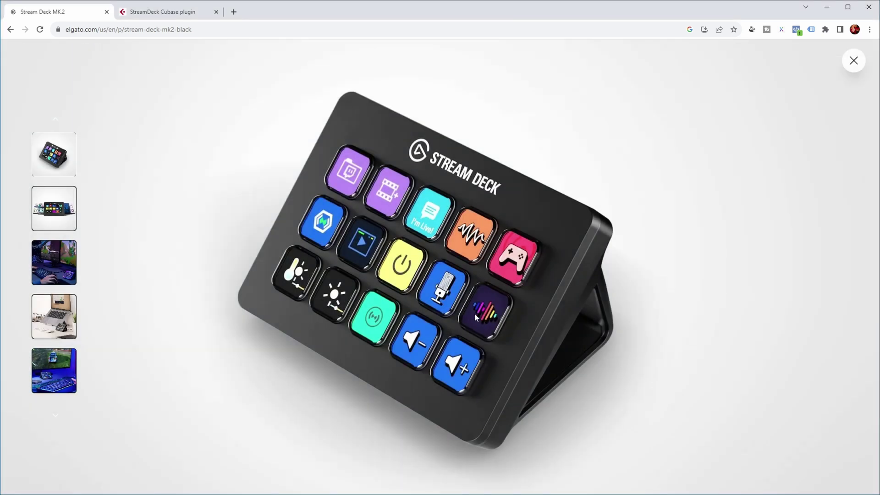
left_click(11, 33)
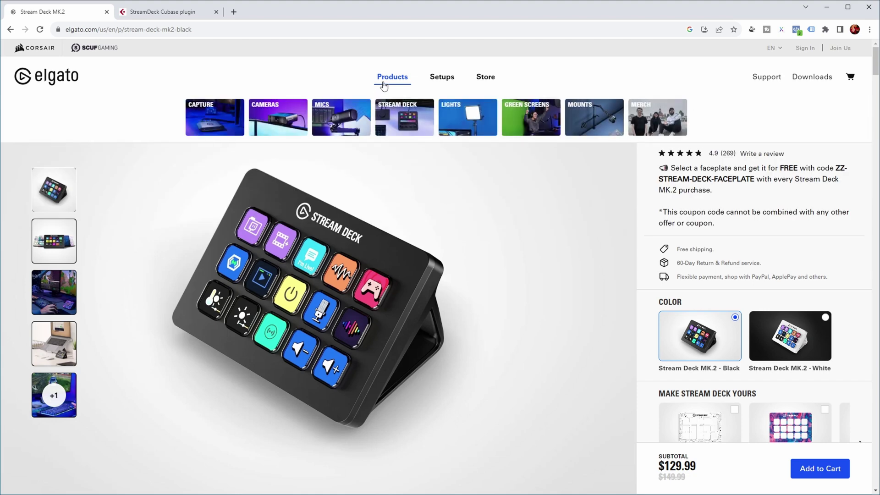
left_click(216, 119)
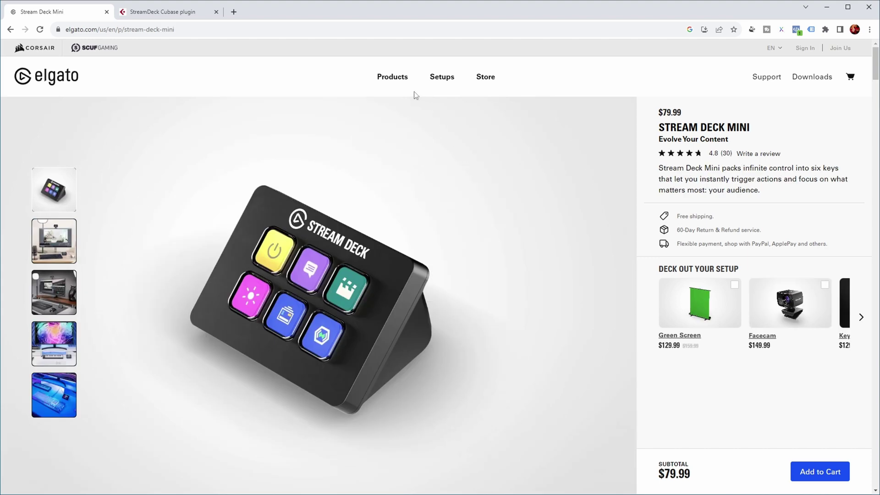
mouse_move(402, 82)
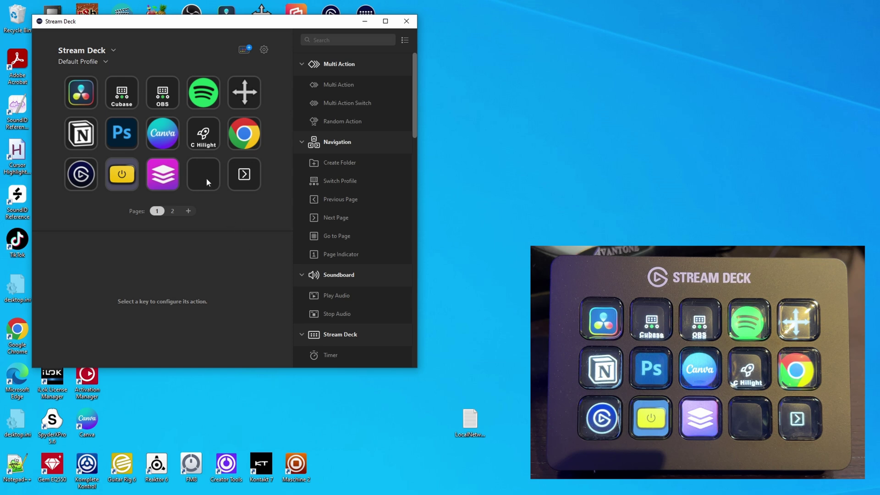
Assign an Open action for the CS-80 V4 desktop shortcut to the empty Stream Deck key and hide its title
scroll(413, 77, "down", 5)
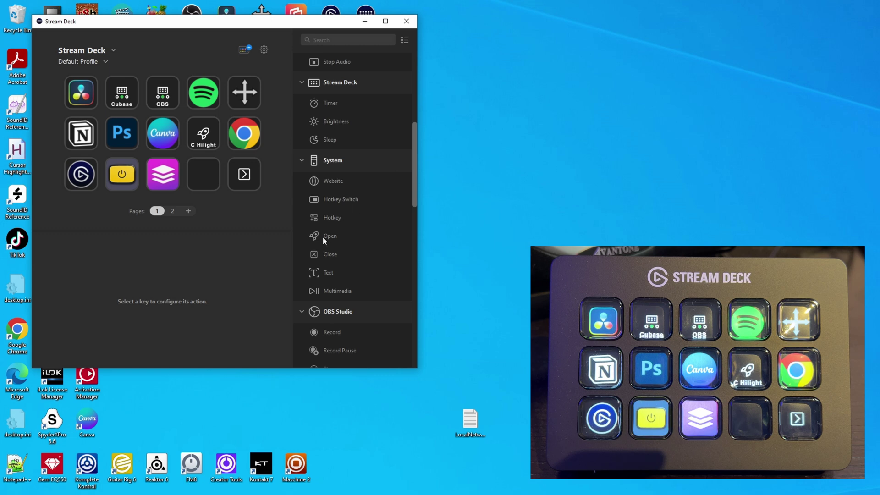
left_click_drag(322, 237, 203, 178)
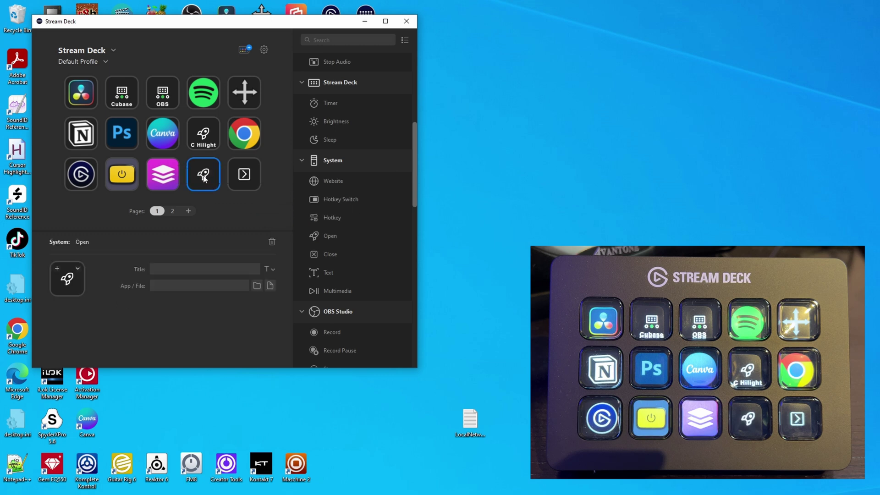
left_click(270, 286)
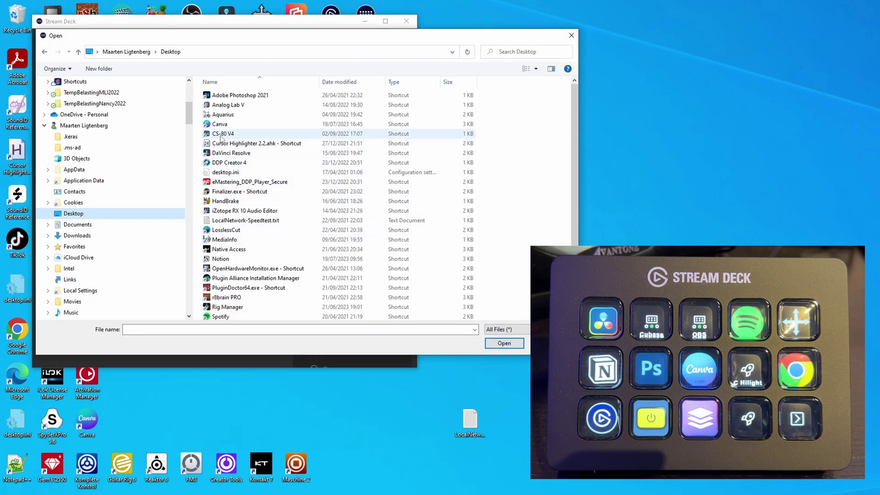
left_click(219, 136)
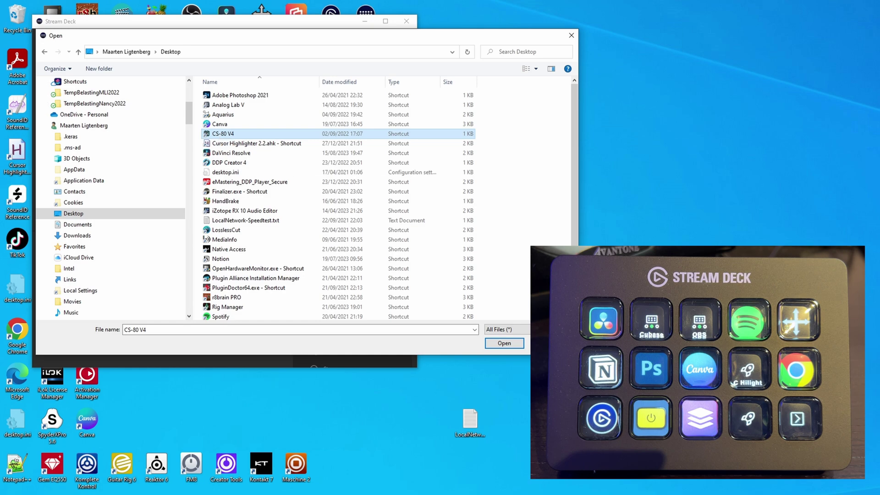
left_click(500, 343)
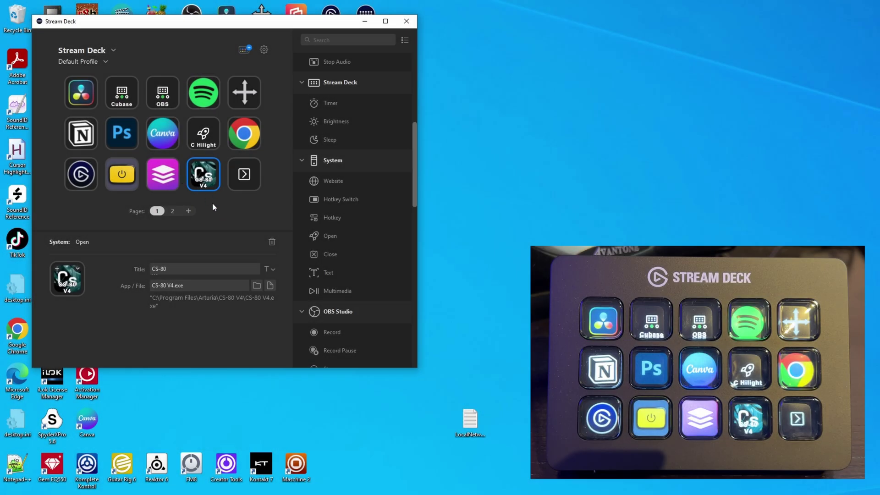
left_click(273, 270)
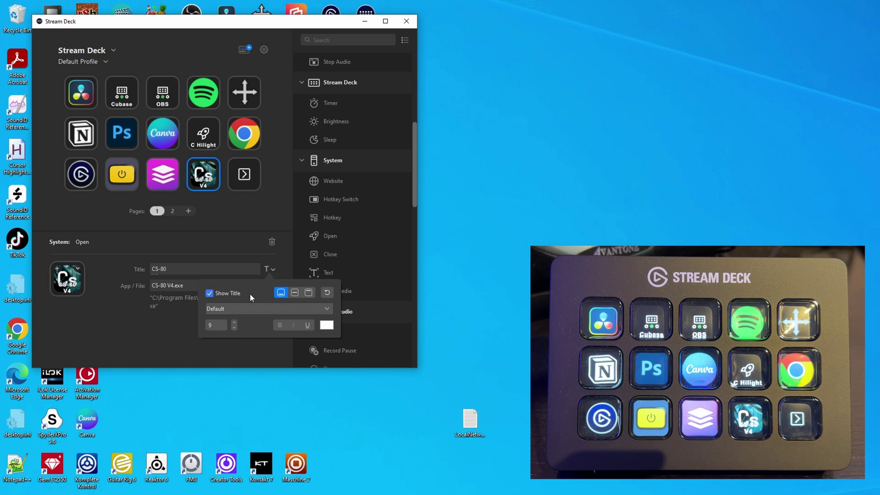
left_click(210, 293)
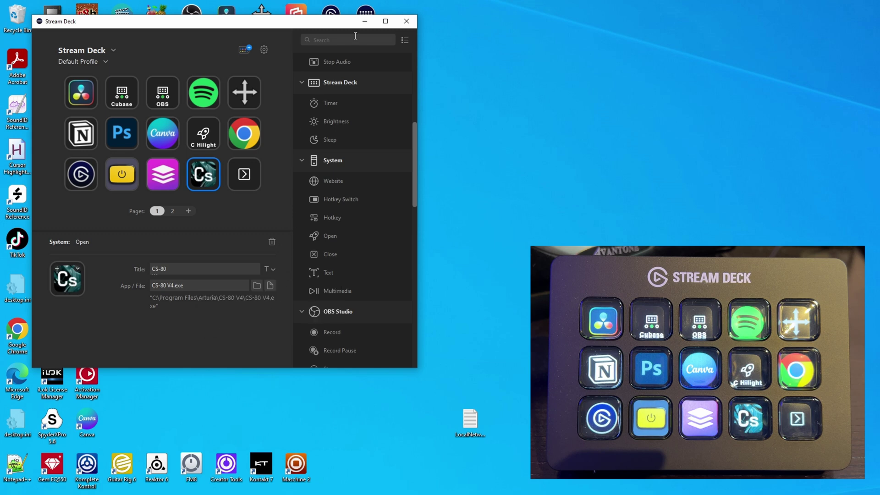
Minimize the Stream Deck window to test the new key, and close the CS-80 V4 instrument it launches
left_click(365, 21)
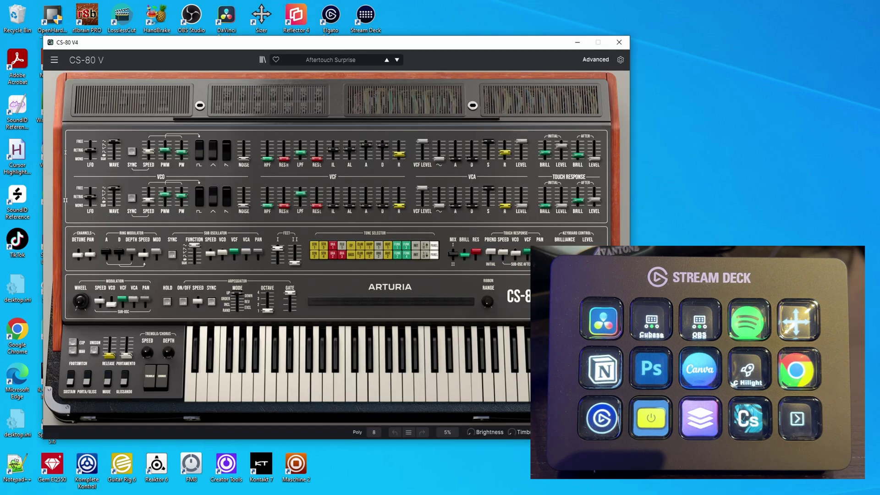
left_click(619, 42)
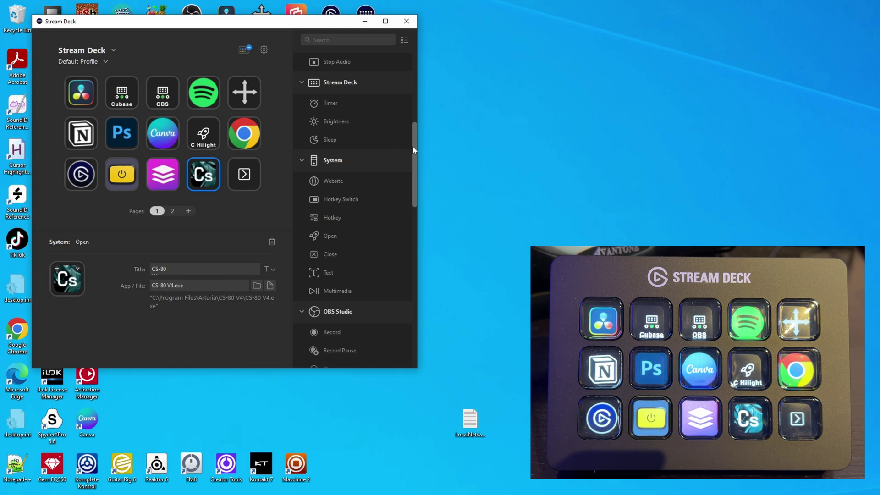
Search the Stream Deck store's plugins for "cubase", close the store, and locate the Cubase actions in the action list
left_click_drag(413, 146, 412, 190)
scroll(321, 159, "down", 3)
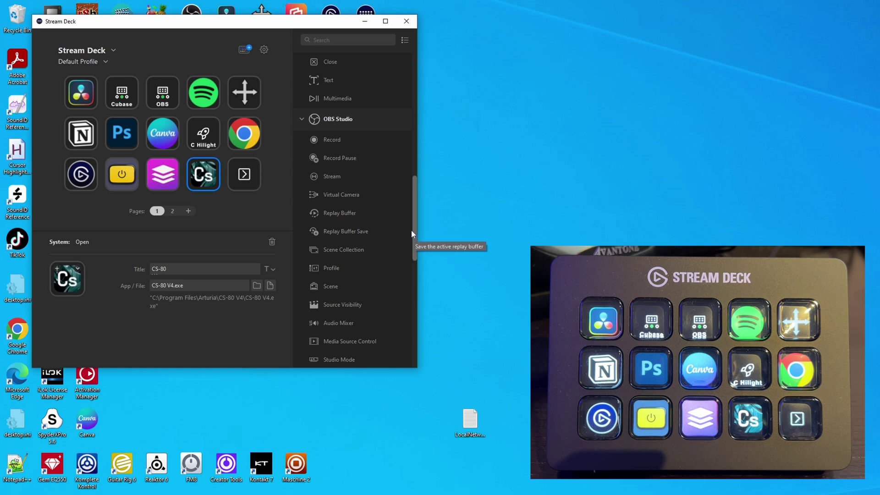
left_click_drag(411, 230, 282, 145)
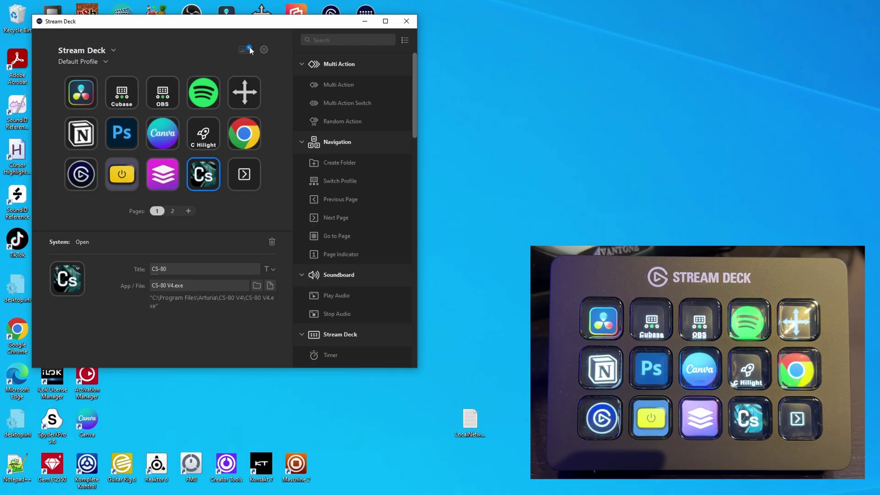
left_click(250, 47)
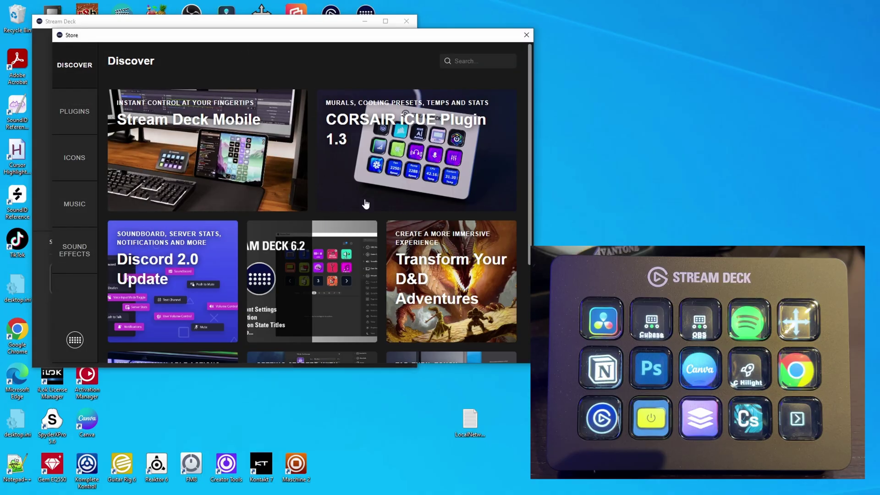
left_click(75, 112)
left_click(470, 61)
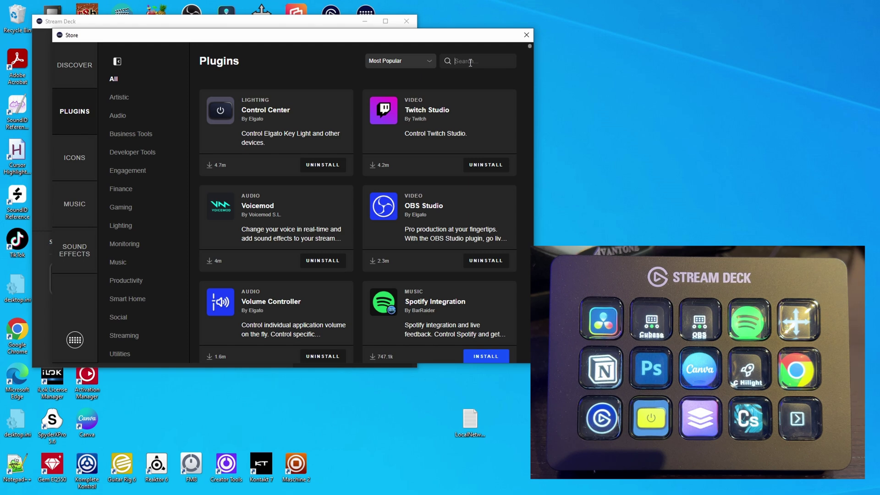
type("cubase")
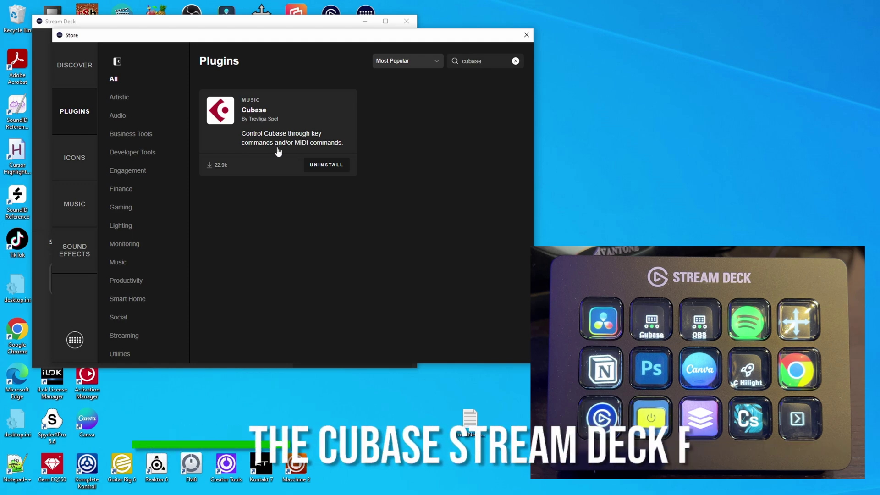
left_click(526, 35)
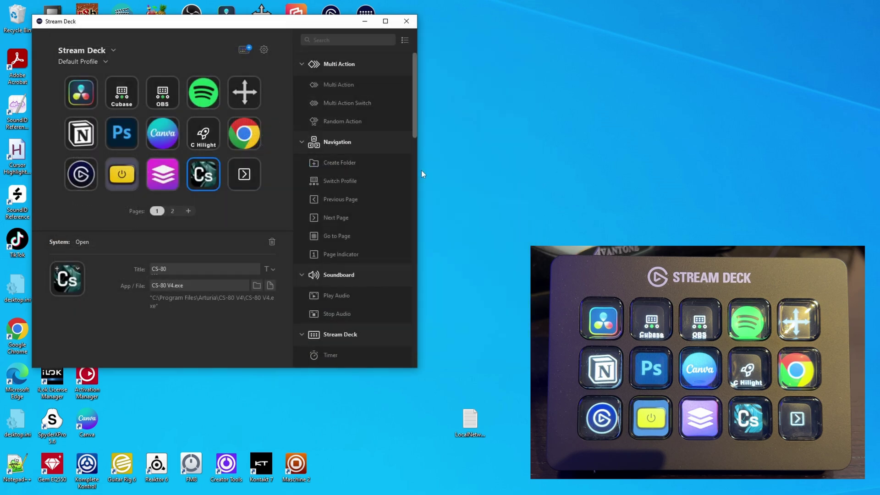
left_click_drag(414, 85, 411, 346)
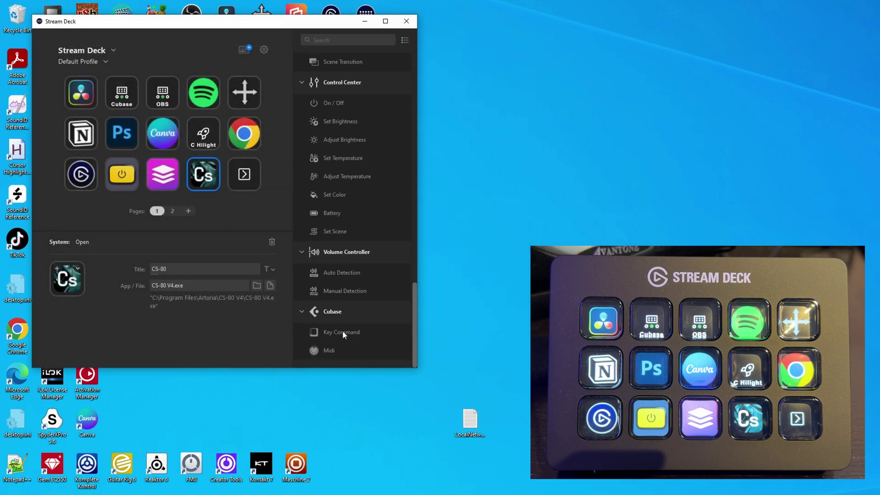
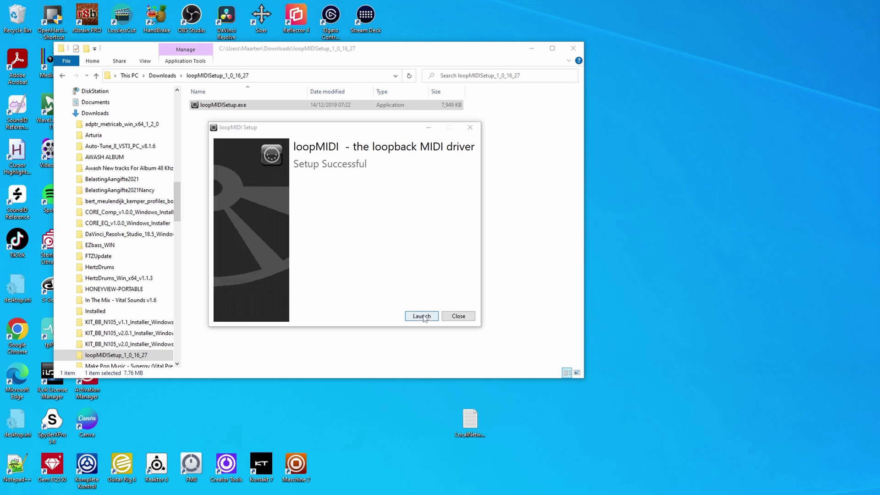
Launch loopMIDI from the finished installer and close its loopback MIDI port window
left_click(421, 316)
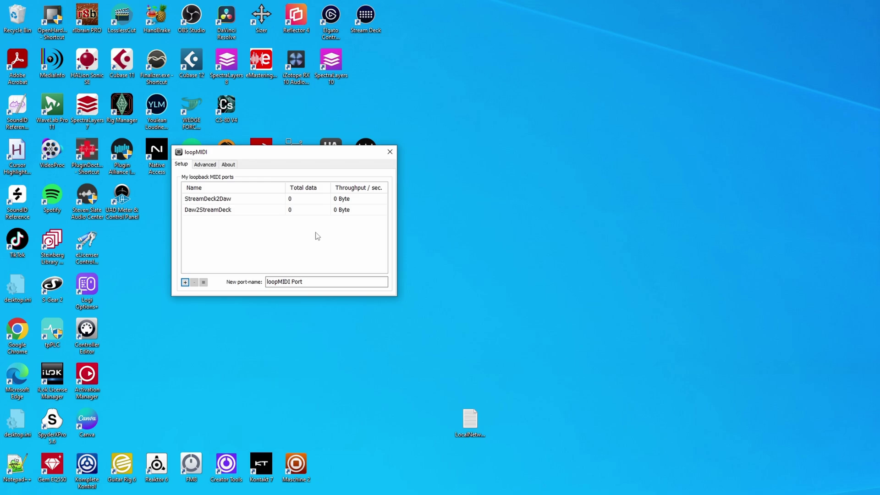
left_click(390, 152)
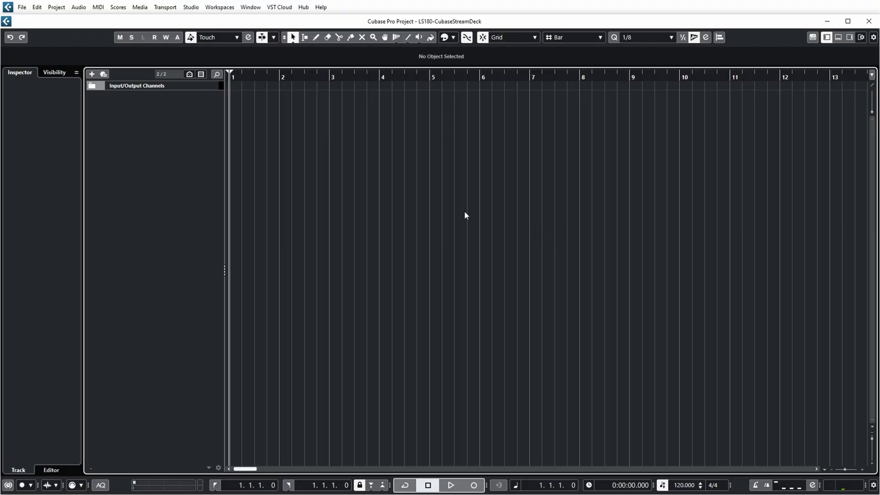
Add a Generic Remote device in Cubase's Studio Setup
left_click(193, 8)
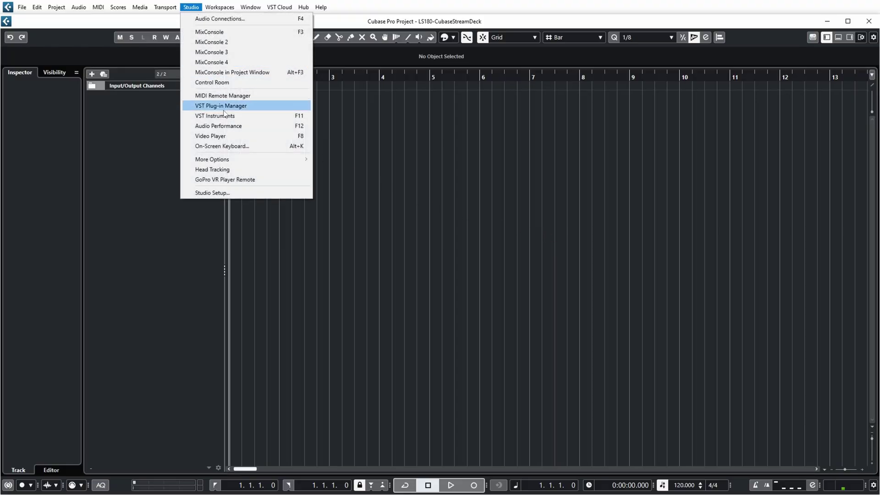
left_click(212, 192)
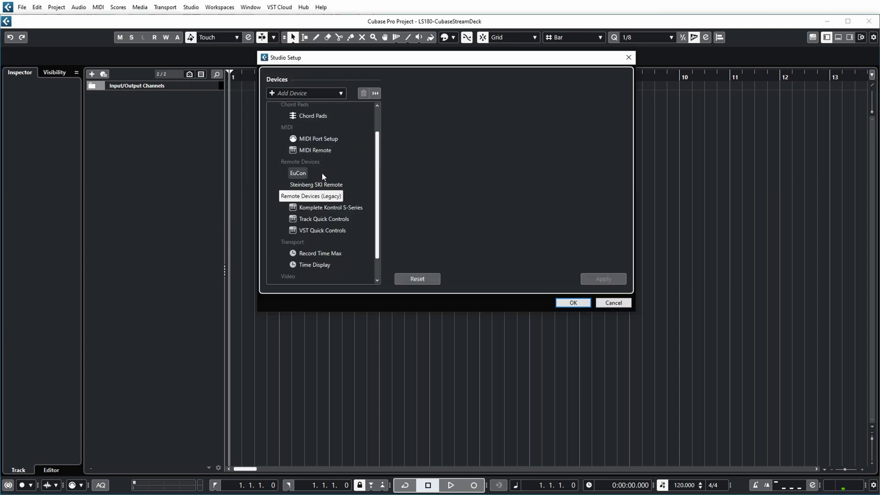
left_click(273, 97)
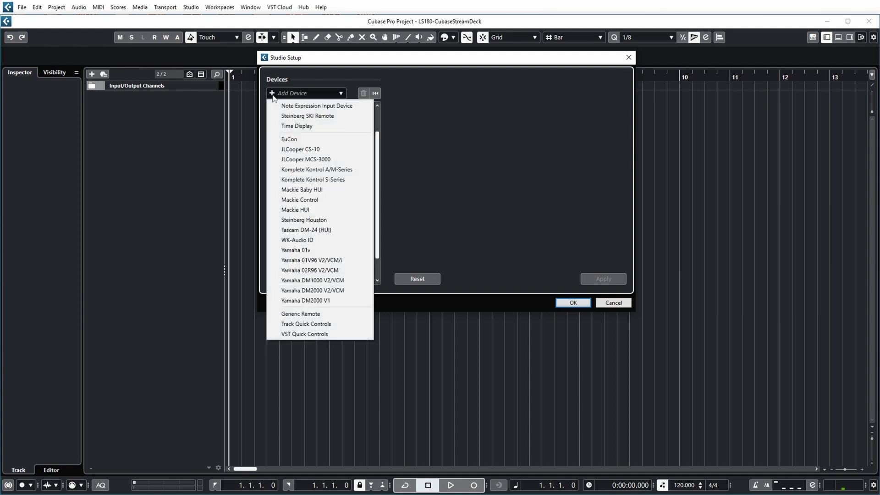
left_click(301, 313)
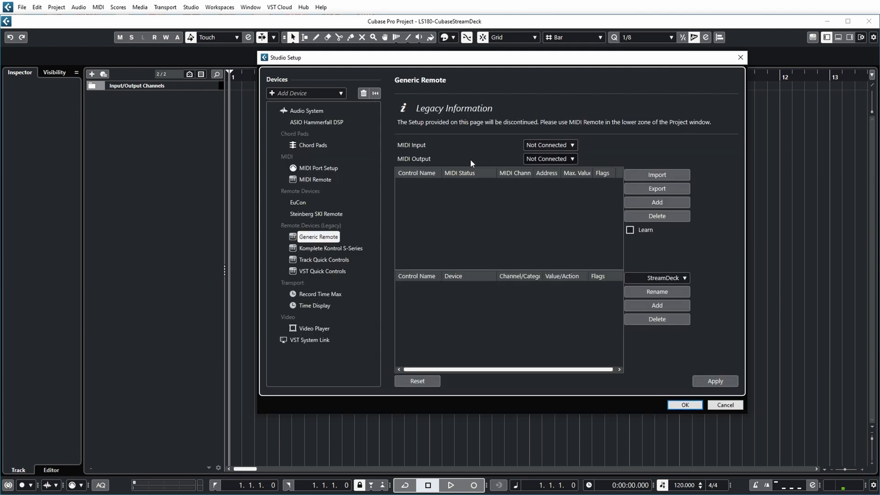
Set the Generic Remote's MIDI input to StreamDeck2Daw and its MIDI output to Daw2StreamDeck
left_click(573, 145)
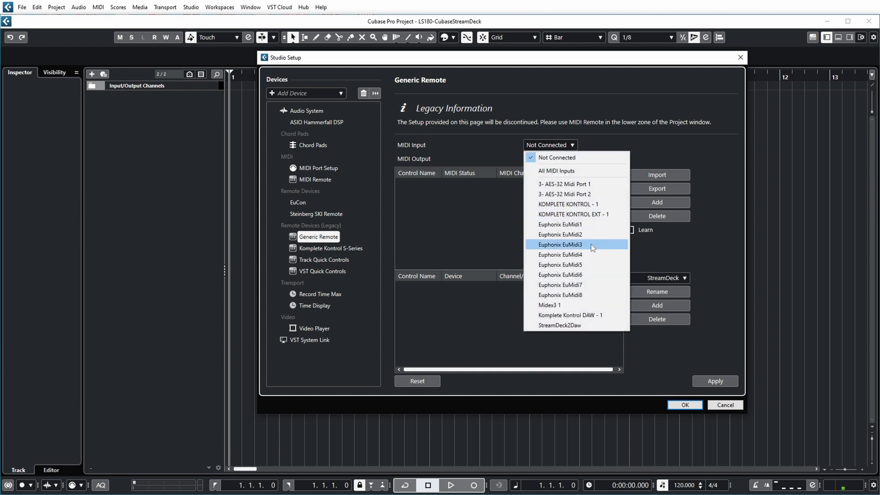
left_click(560, 326)
left_click(573, 159)
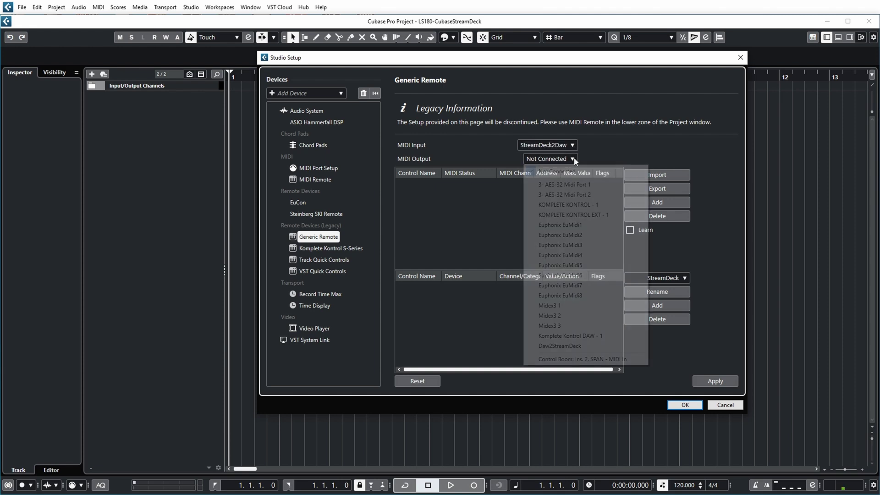
left_click(551, 347)
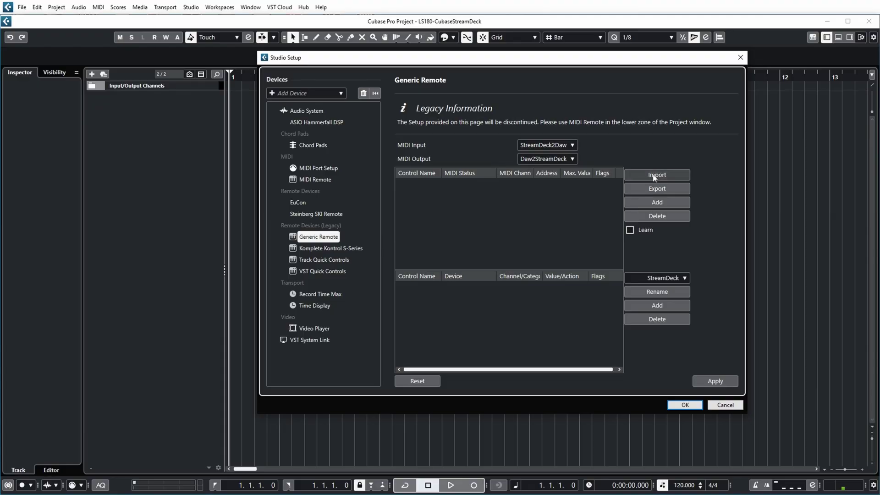
Import the Generic Remote template file from the Cubase Stream Deck plugin's Extras > Generic Remote Template folder and apply it
left_click(654, 176)
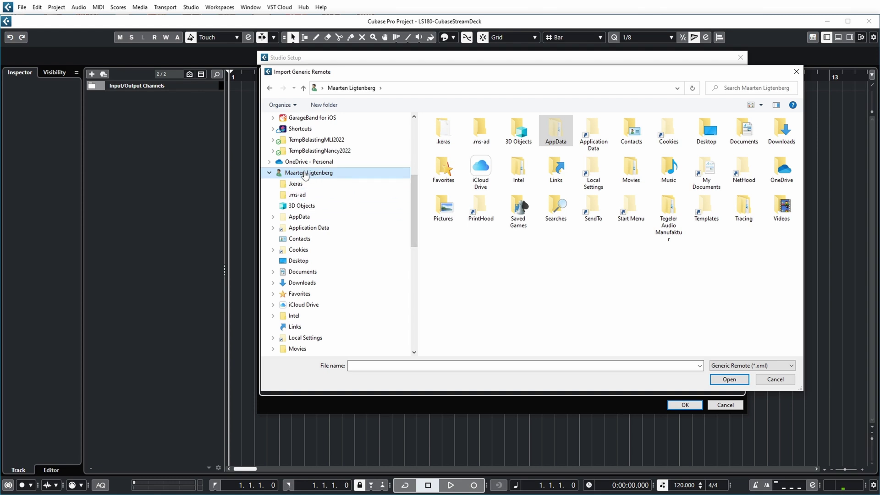
left_click(273, 216)
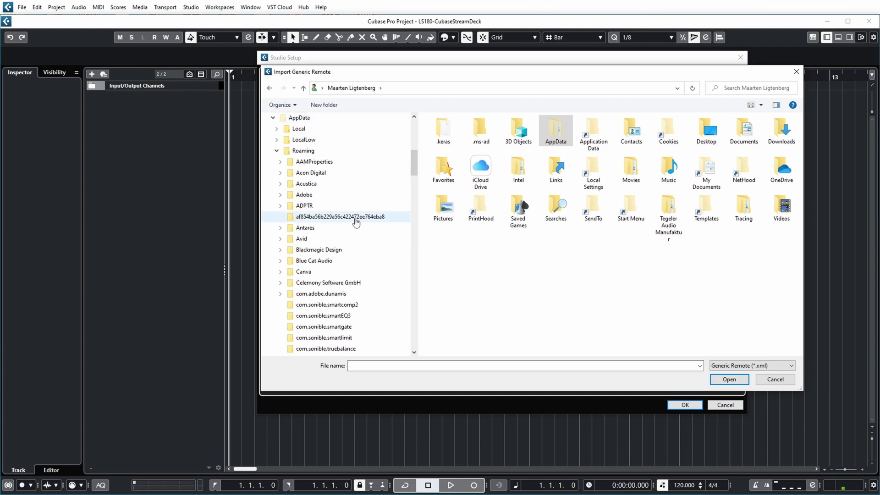
scroll(386, 179, "down", 6)
left_click(303, 281)
double_click(447, 144)
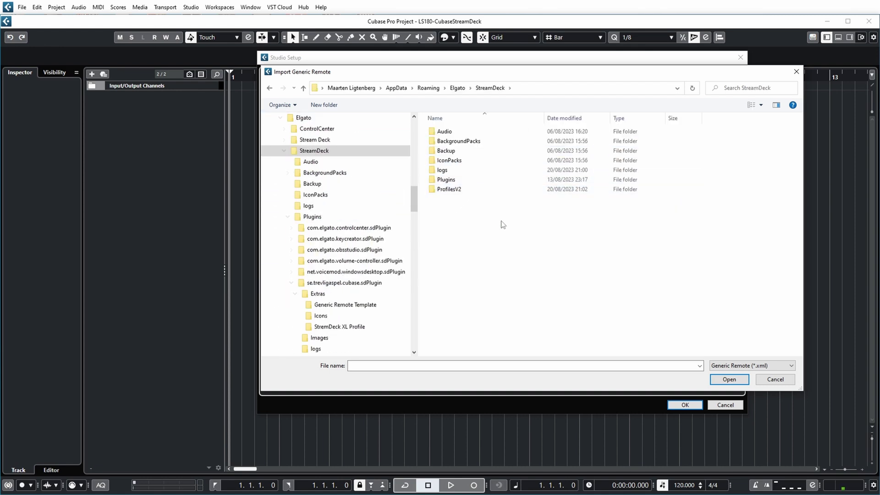
double_click(446, 179)
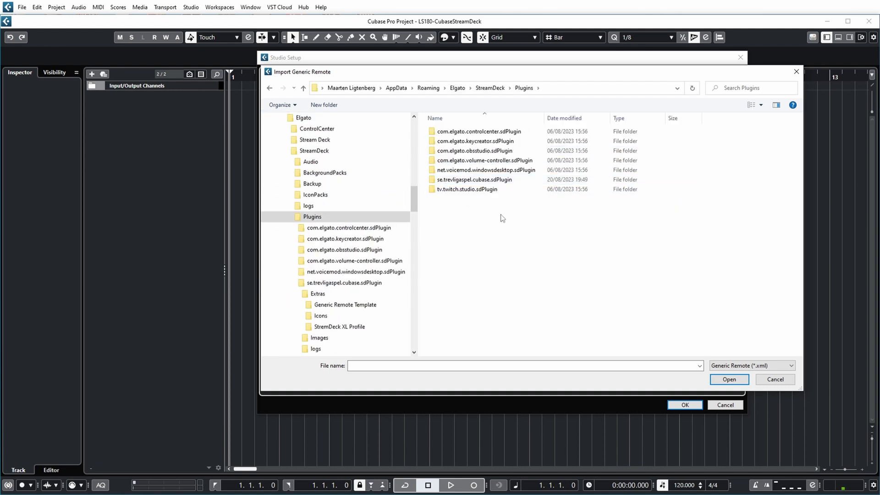
double_click(454, 179)
double_click(443, 132)
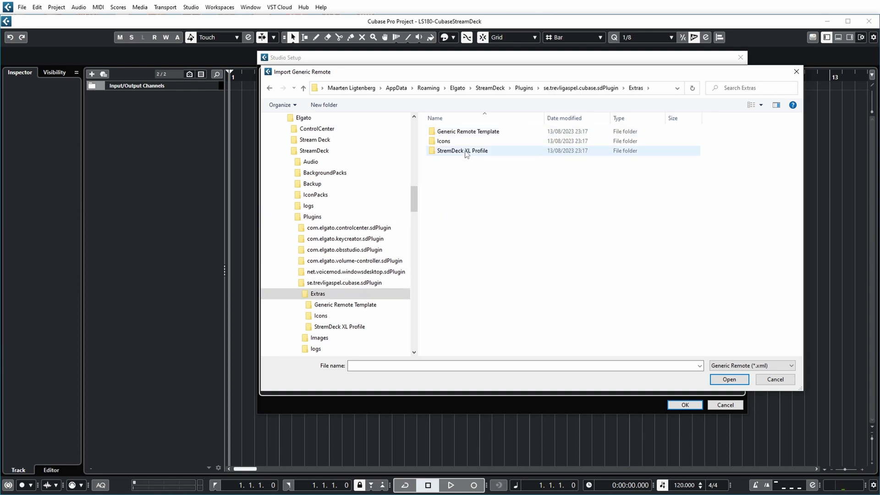
double_click(445, 133)
left_click(447, 132)
left_click(711, 380)
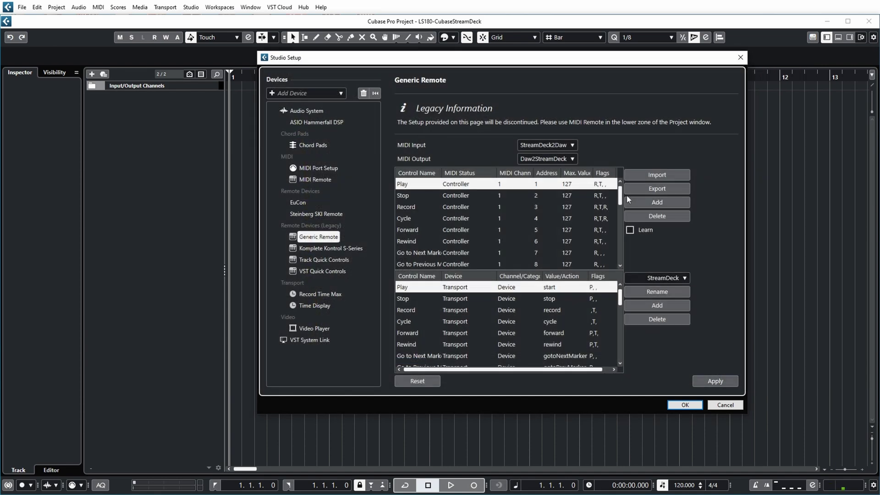
mouse_move(621, 198)
left_mouse_down()
mouse_move(610, 256)
mouse_move(626, 184)
left_mouse_up()
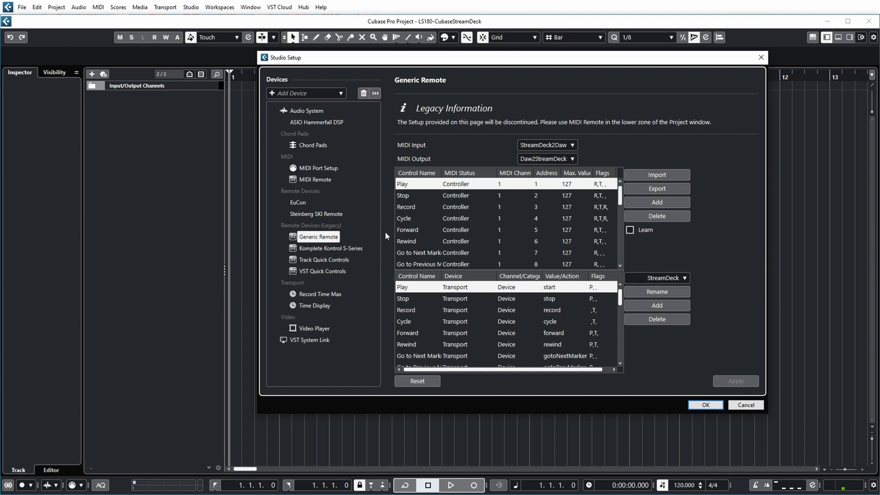
Review the Daw2StreamDeck and StreamDeck2Daw entries in the MIDI Port Setup
left_click(318, 169)
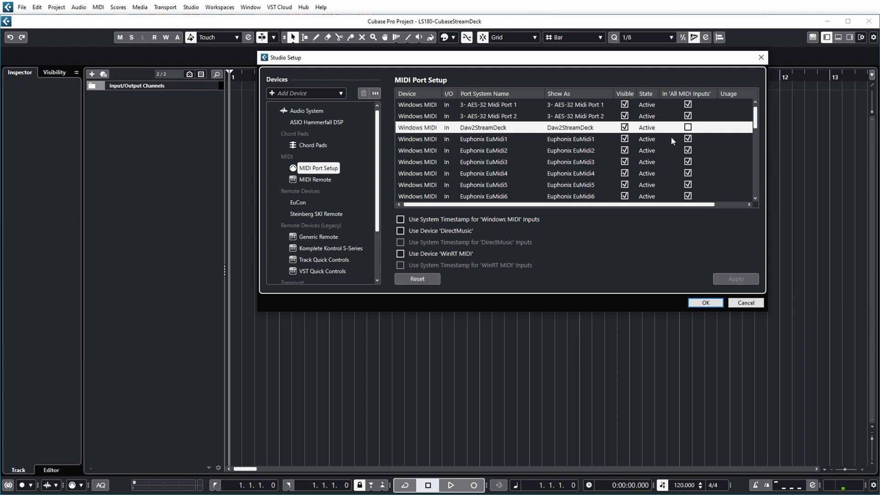
scroll(674, 144, "down", 3)
scroll(504, 137, "up", 3)
left_click_drag(756, 115, 752, 181)
left_click(501, 196)
left_click(482, 126)
left_click(596, 196)
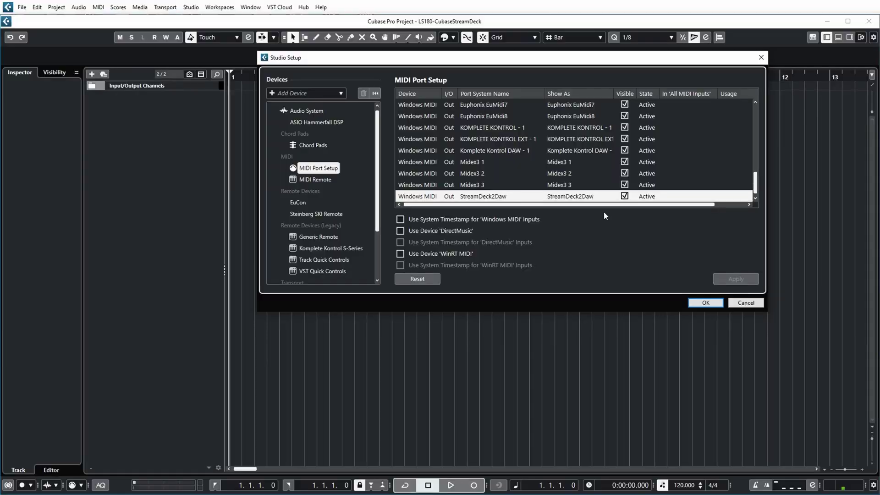
Make the Daw2StreamDeck input port and the StreamDeck2Daw output port invisible in the MIDI Port Setup
scroll(665, 156, "up", 10)
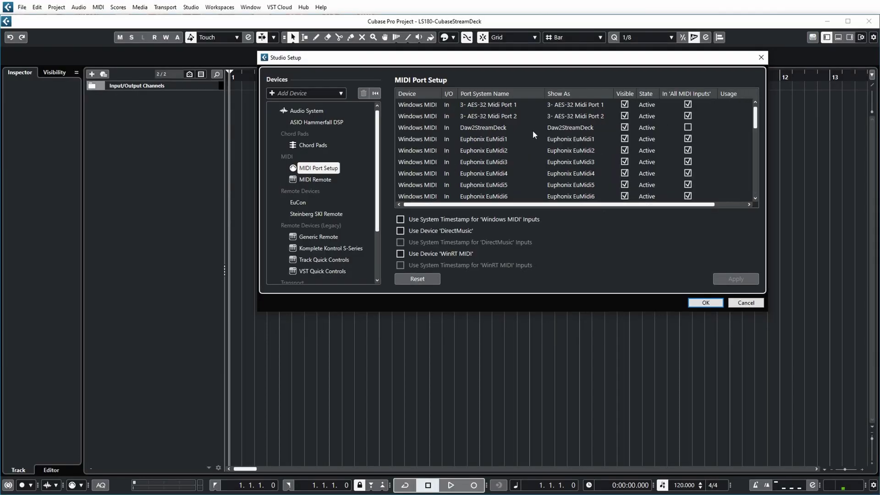
left_click(466, 128)
left_click(625, 128)
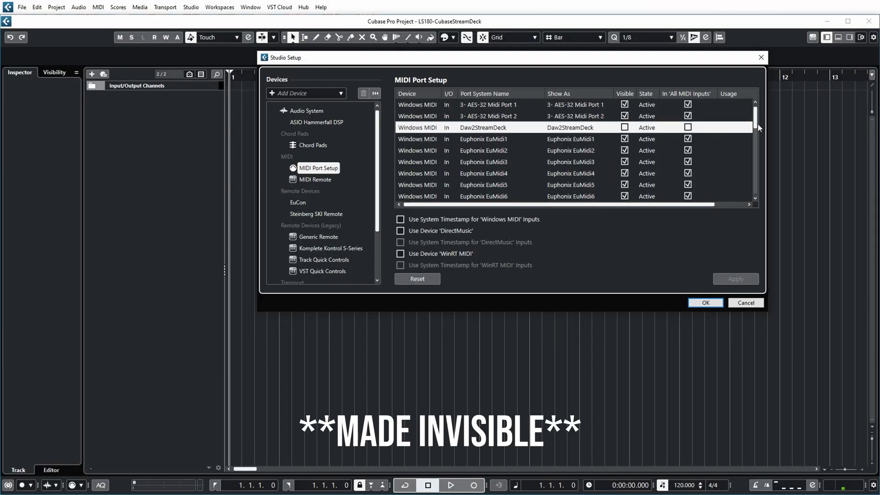
scroll(589, 202, "down", 10)
left_click(624, 197)
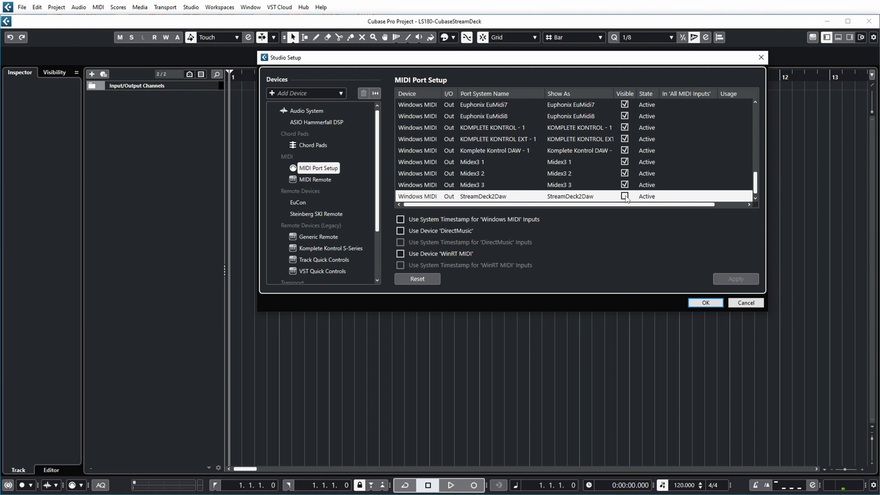
scroll(625, 198, "up", 4)
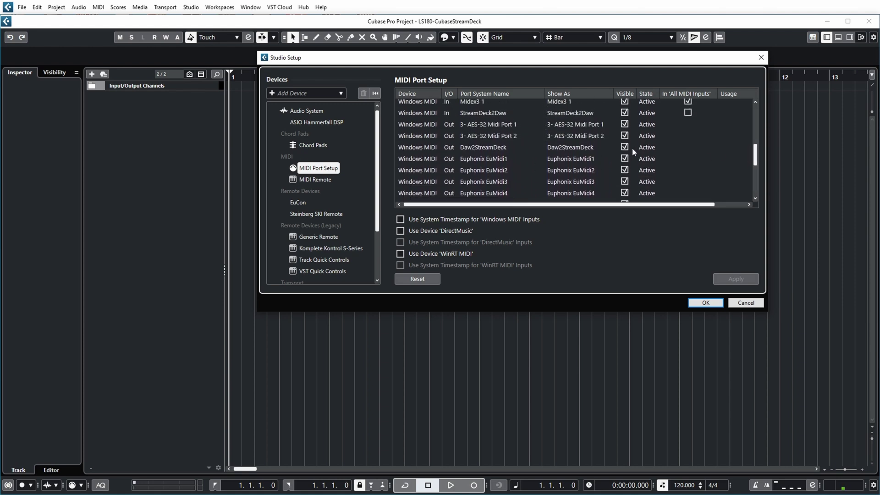
left_click(625, 149)
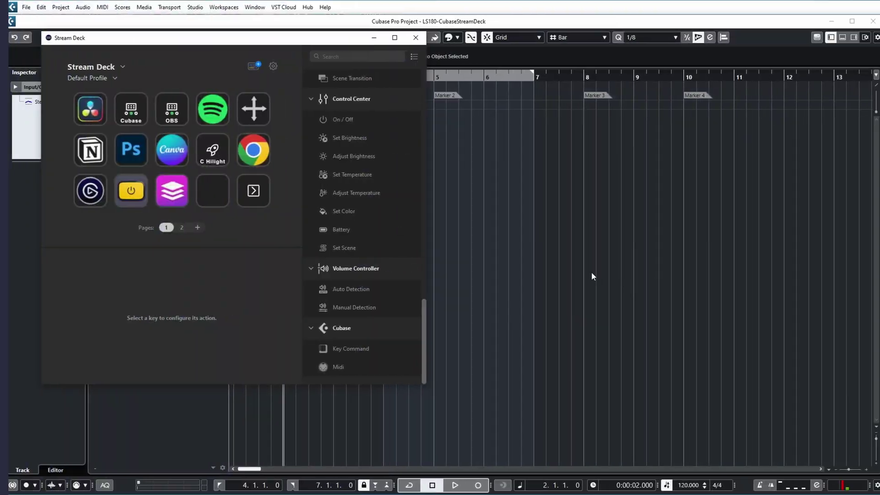
In the Stream Deck app, create a new profile and assign the Cubase Midi action to its center key
left_click(111, 77)
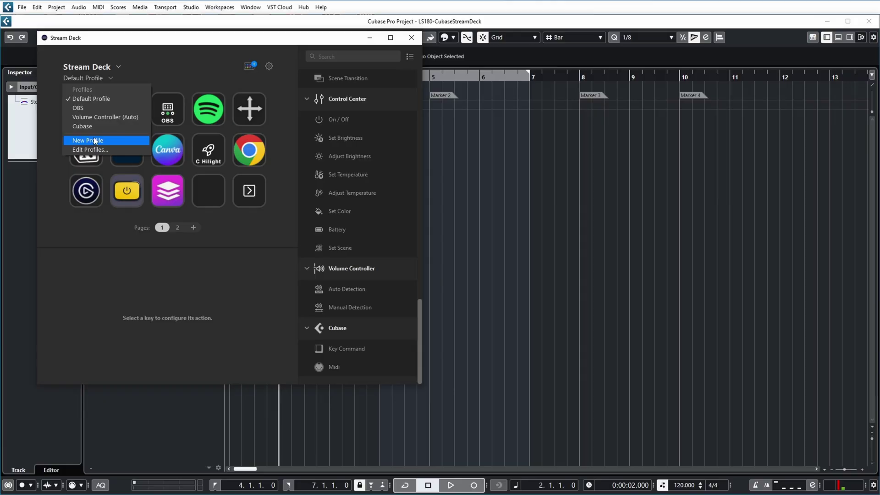
left_click(95, 139)
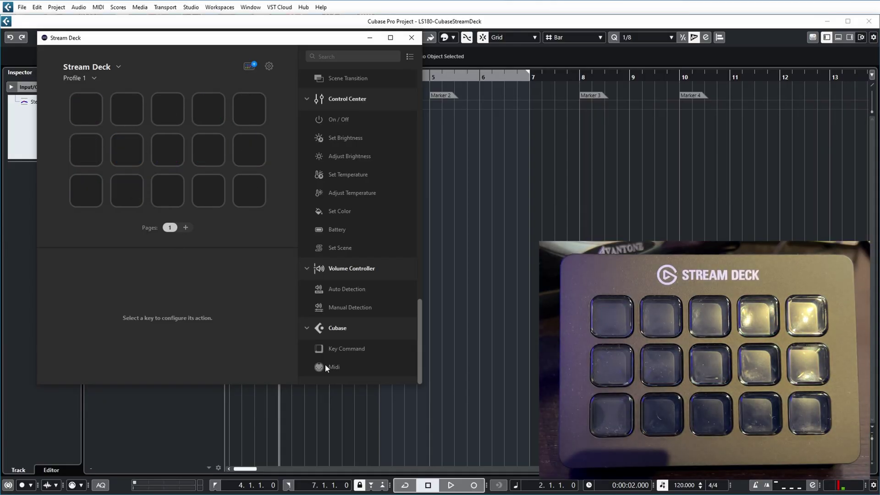
left_click_drag(325, 364, 170, 154)
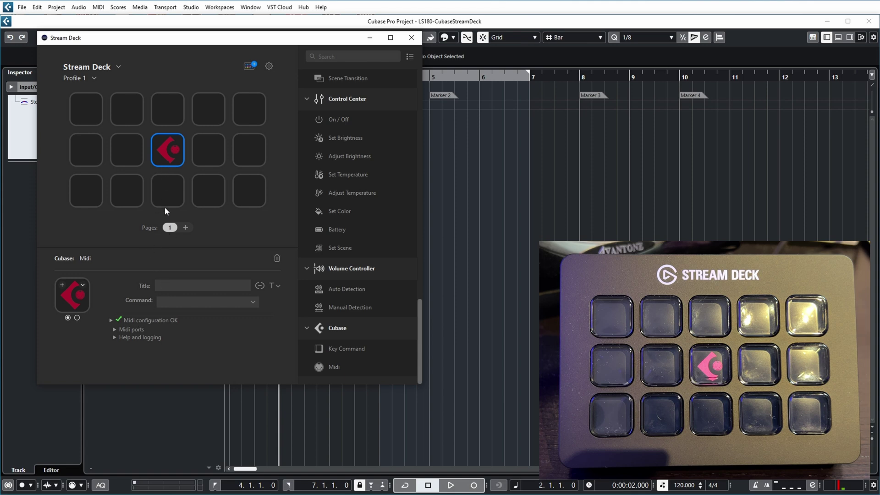
Check the Midi configuration details of the center key and set its command to Play
left_click(123, 320)
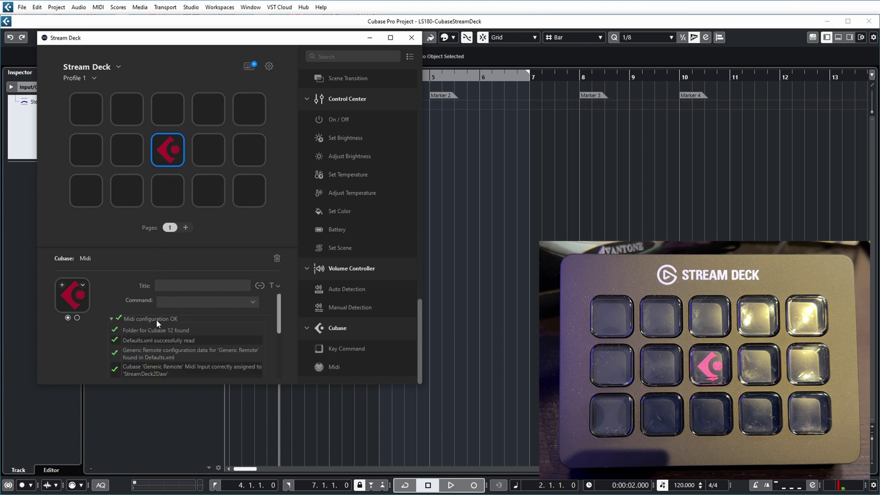
left_click_drag(280, 311, 276, 360)
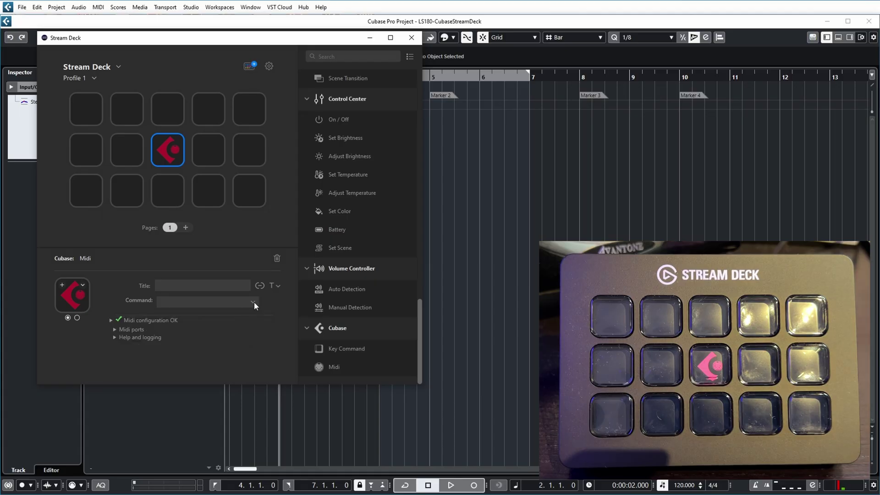
left_click(251, 301)
scroll(221, 324, "down", 5)
scroll(222, 323, "up", 3)
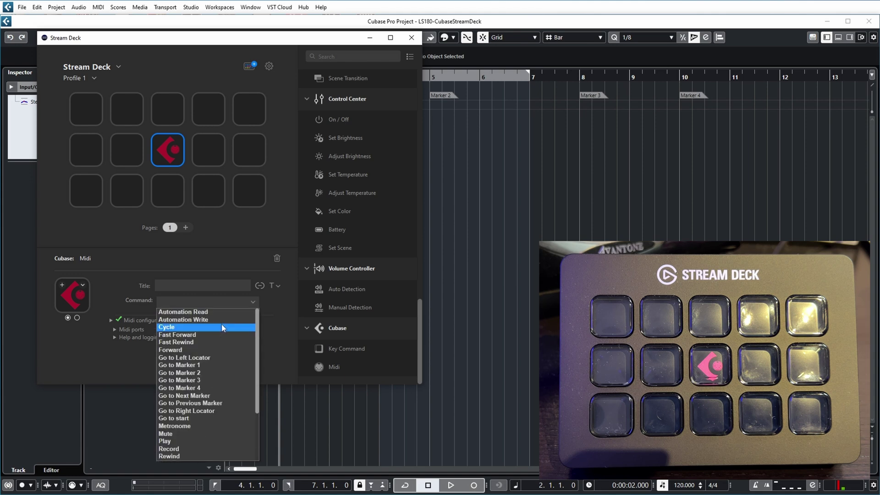
left_click(174, 441)
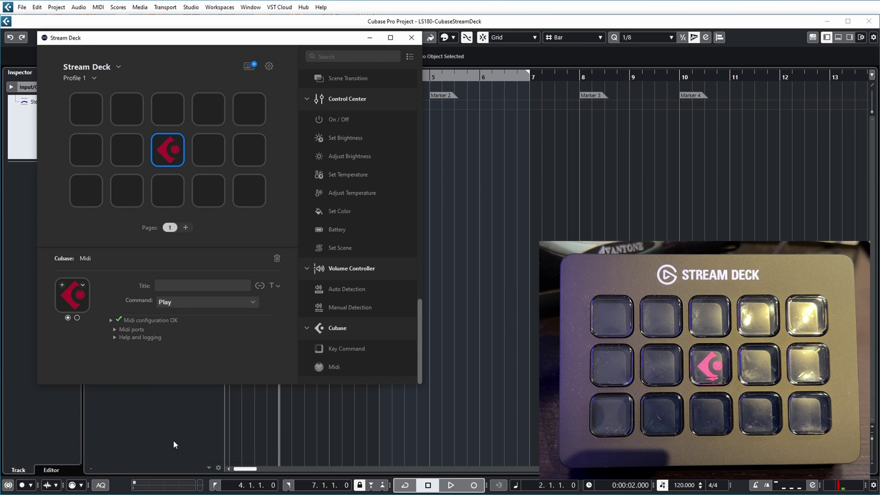
Set the Play key's icon to Play.png from the Cubase plugin's Extras > Icons folder
left_click(83, 286)
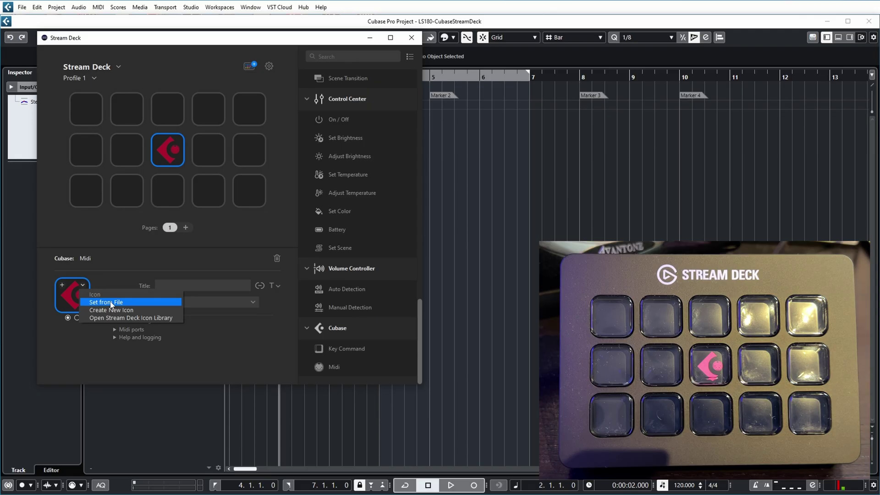
left_click(112, 303)
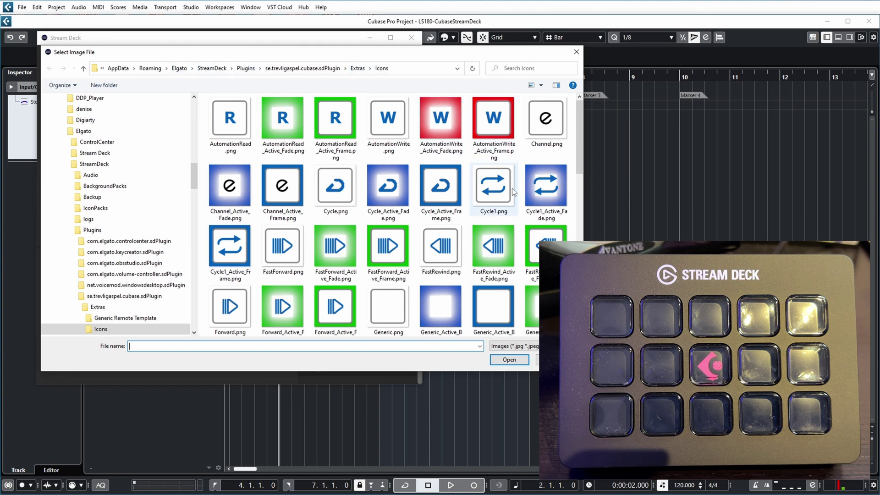
left_click_drag(578, 152, 578, 231)
scroll(435, 216, "down", 2)
left_click(335, 188)
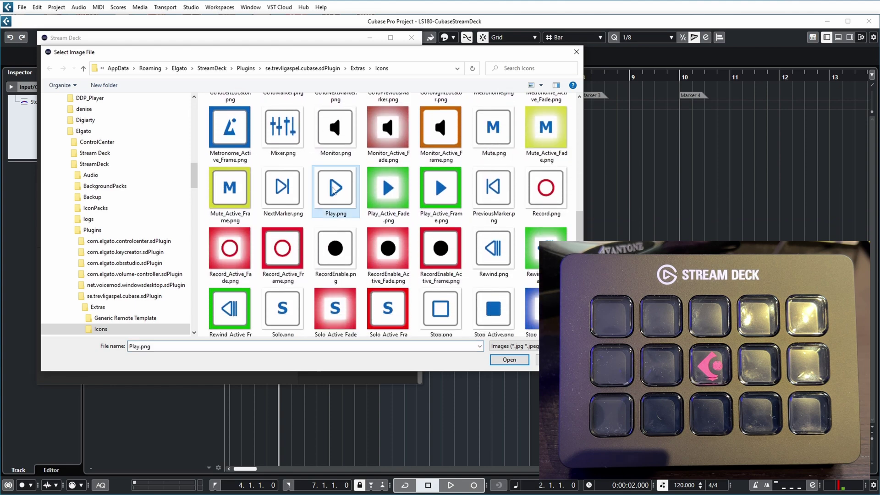
left_click(509, 359)
Switch to Cubase, test starting and stopping playback, and return to the Stream Deck app
left_click(290, 32)
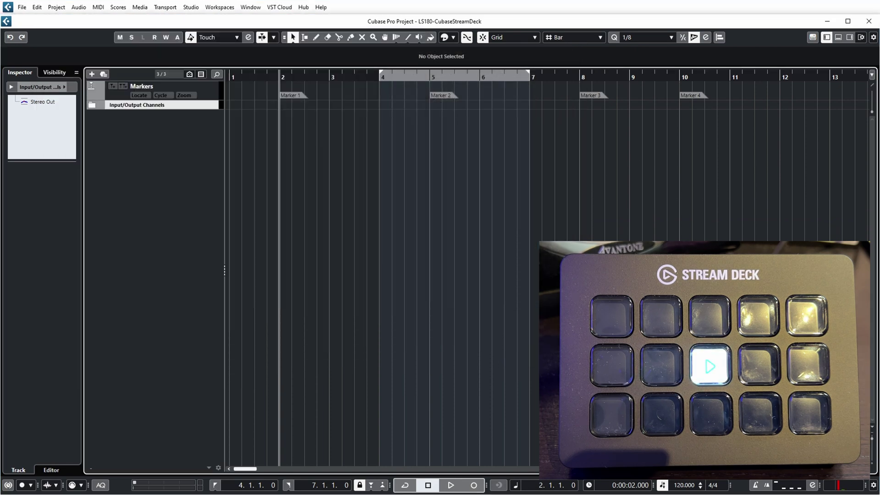
key("space")
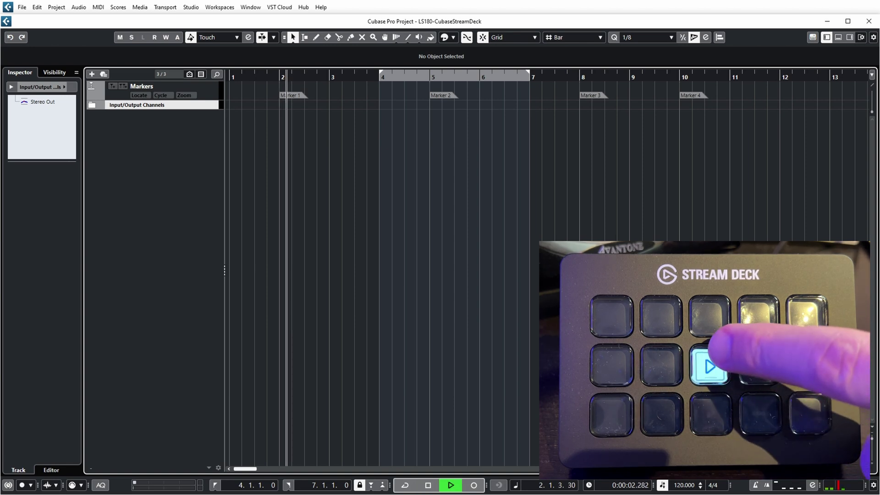
key("space")
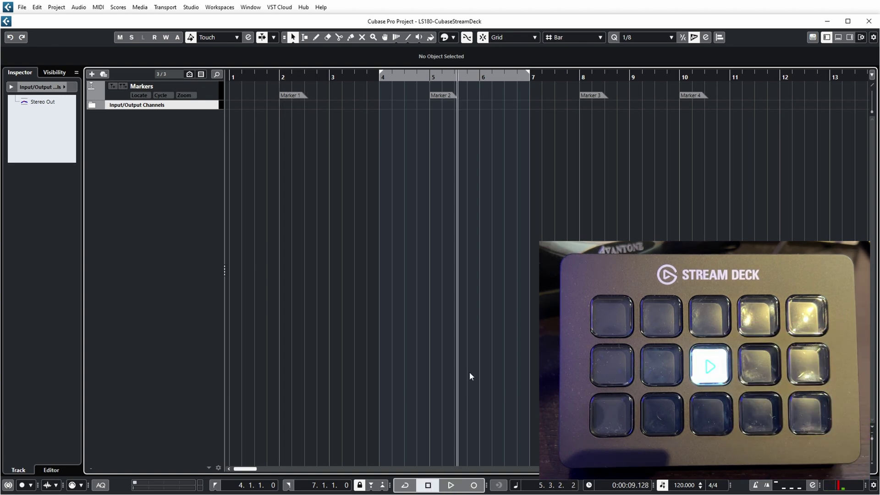
key("alt+Tab")
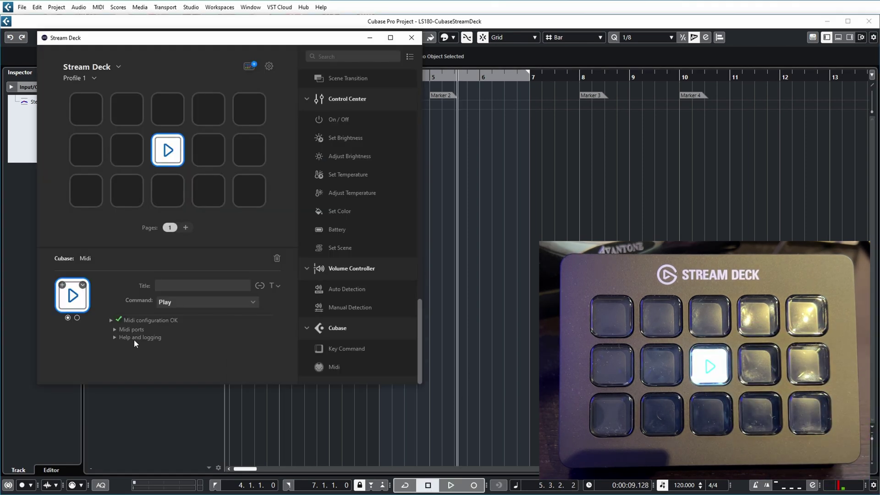
Select the Play key's second state and run Cubase playback briefly to check how the key looks while playing
left_click(77, 318)
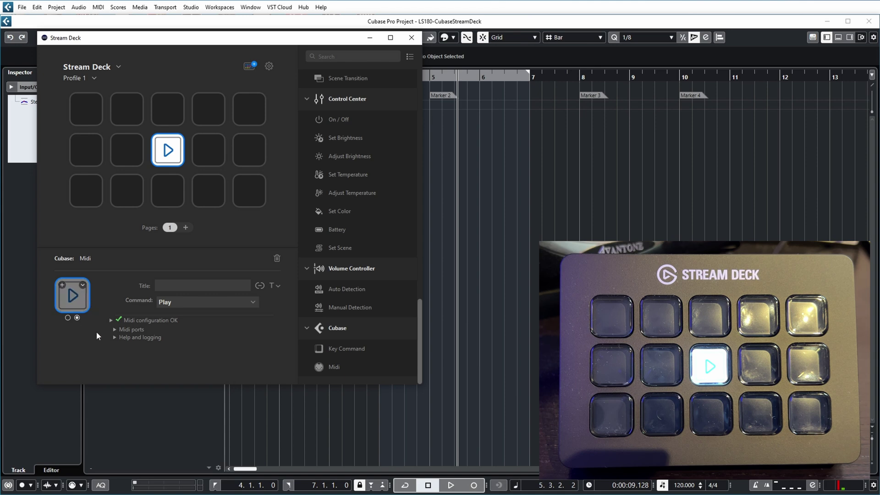
key("space")
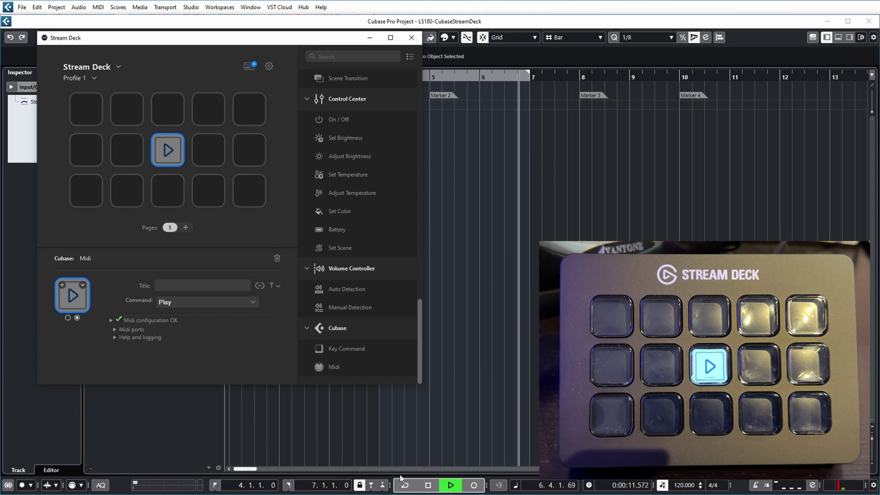
left_click(429, 484)
Set the icon of the Play key's second state to Play_Active_Frame.png from the plugin's Icons folder
left_click(82, 284)
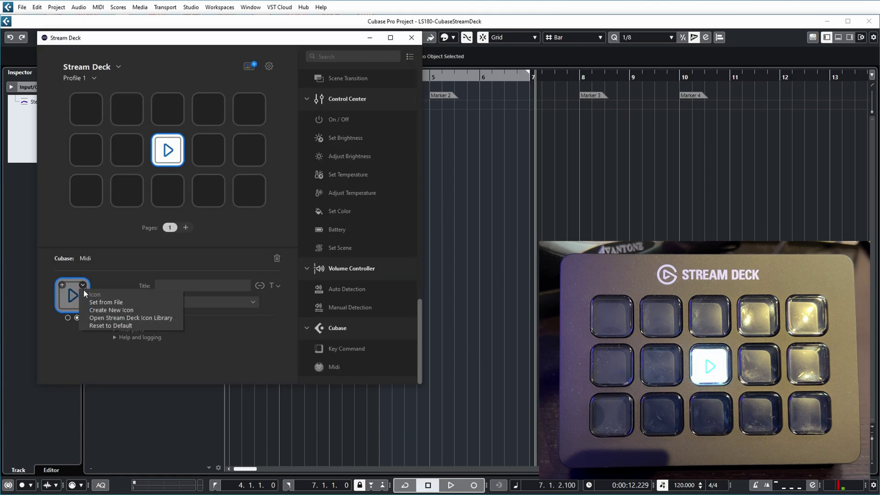
left_click(94, 297)
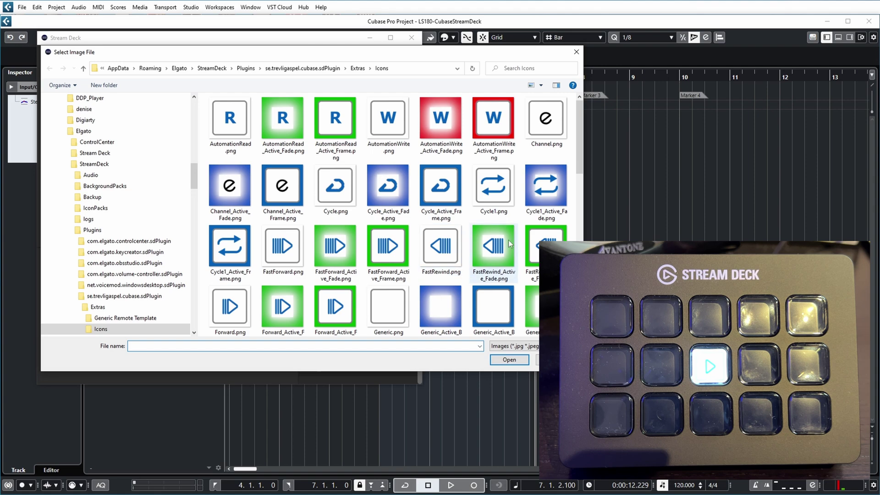
scroll(445, 183, "down", 5)
left_click(443, 150)
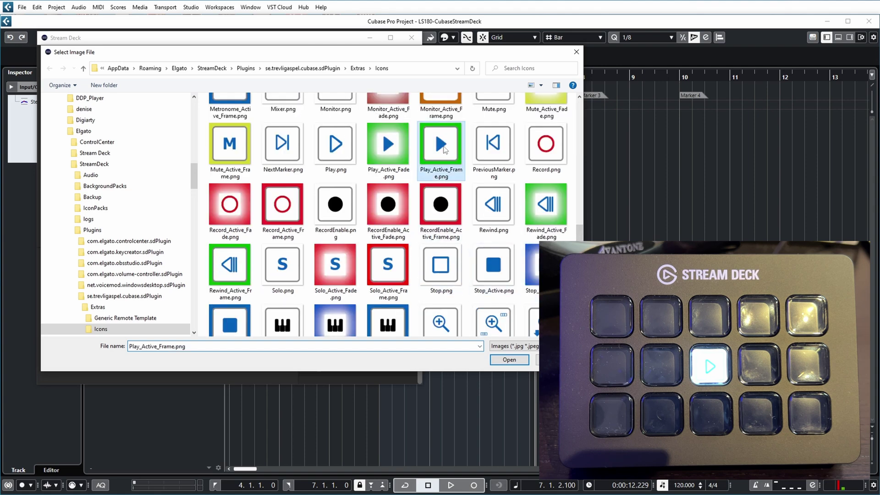
left_click(511, 362)
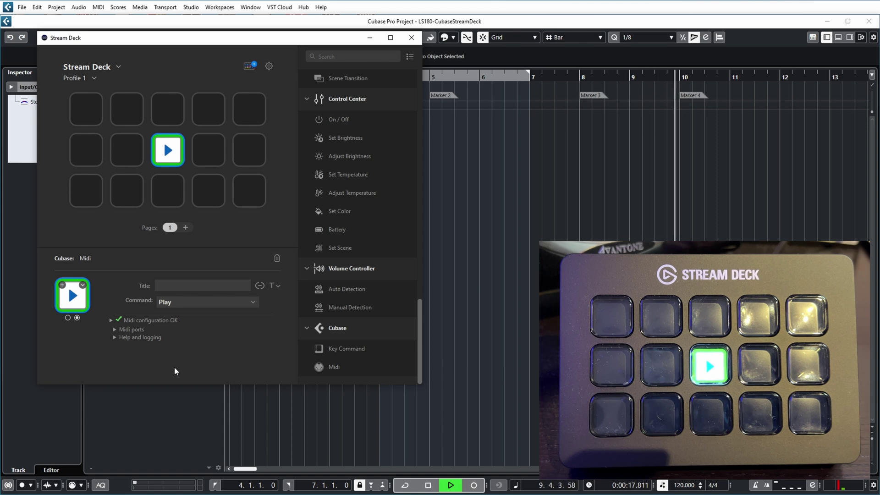
left_click(83, 284)
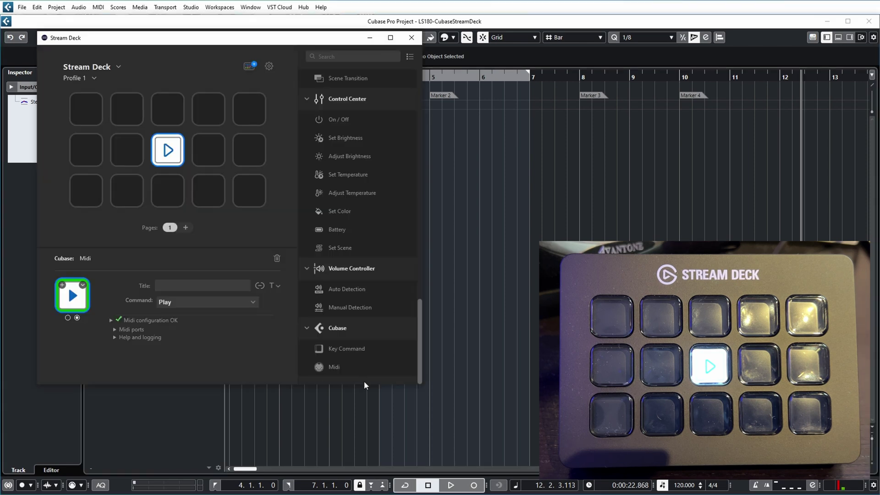
Add a Cubase Midi action to the empty key beside the Play key and set its command to Stop
left_click_drag(330, 365, 210, 150)
left_click(251, 304)
scroll(207, 385, "down", 2)
left_click(190, 395)
Set the Stop key's icon to Stop_Active.png from the Cubase plugin's Icons folder
left_click(82, 291)
left_click(95, 303)
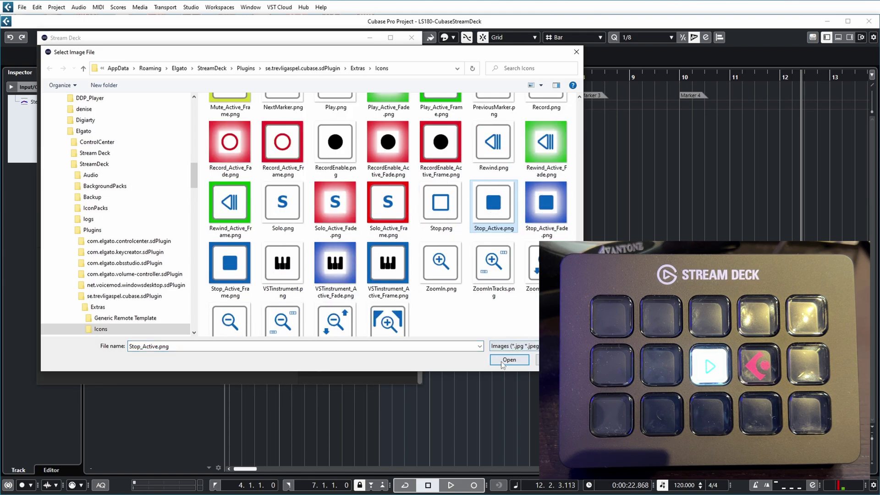
left_click(507, 360)
Set the icon of the Stop key's second state to Stop_Active_Frame.png
left_click(84, 283)
left_click(92, 300)
left_click(231, 263)
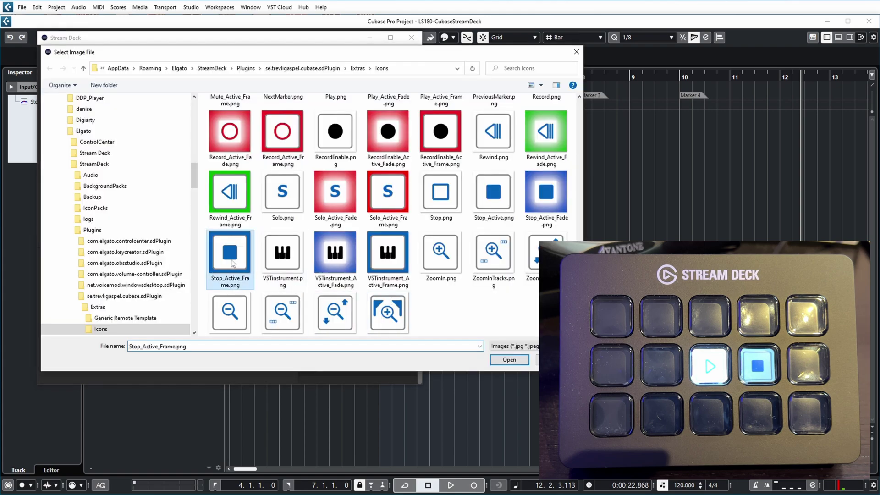
left_click(509, 360)
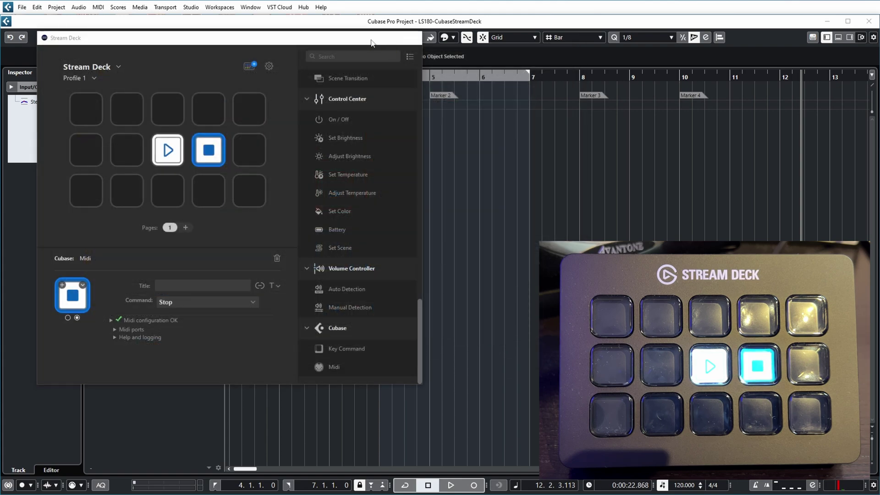
Switch to Cubase and start and stop playback to test the Play and Stop keys
left_click(370, 38)
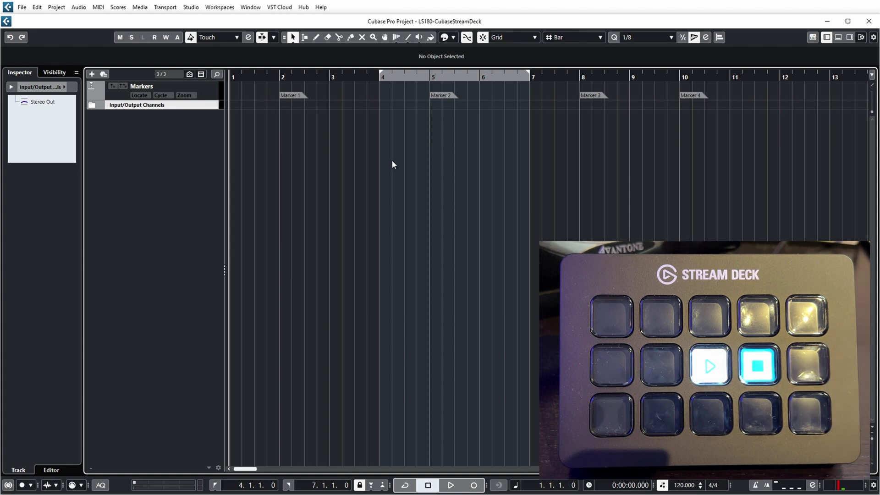
key("space")
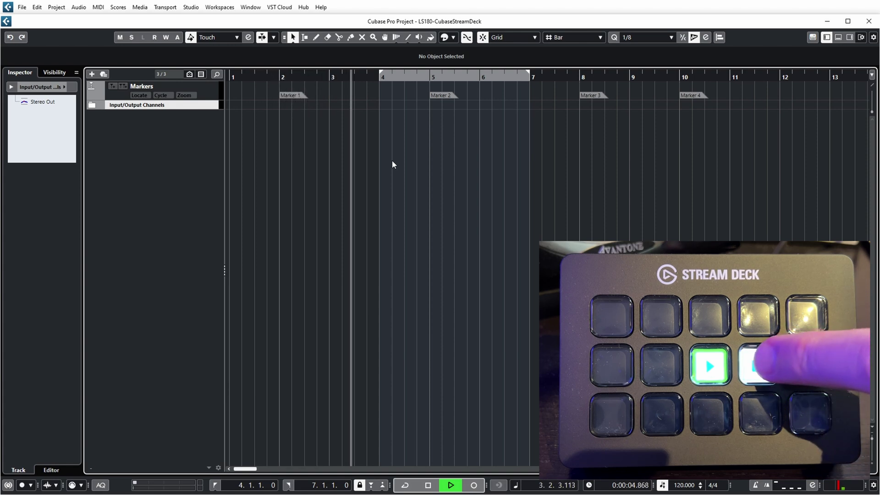
key("space")
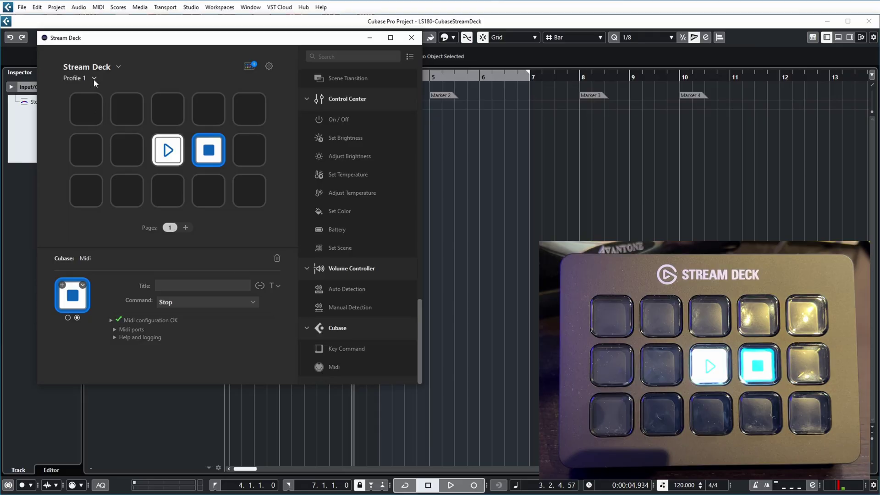
Activate the Cubase profile in the Stream Deck app, and test it by starting and stopping playback in Cubase
left_click(94, 78)
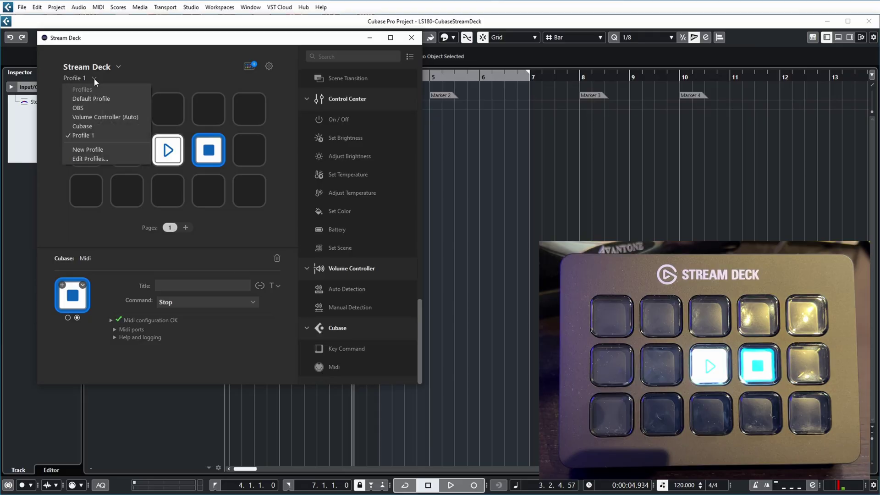
left_click(88, 128)
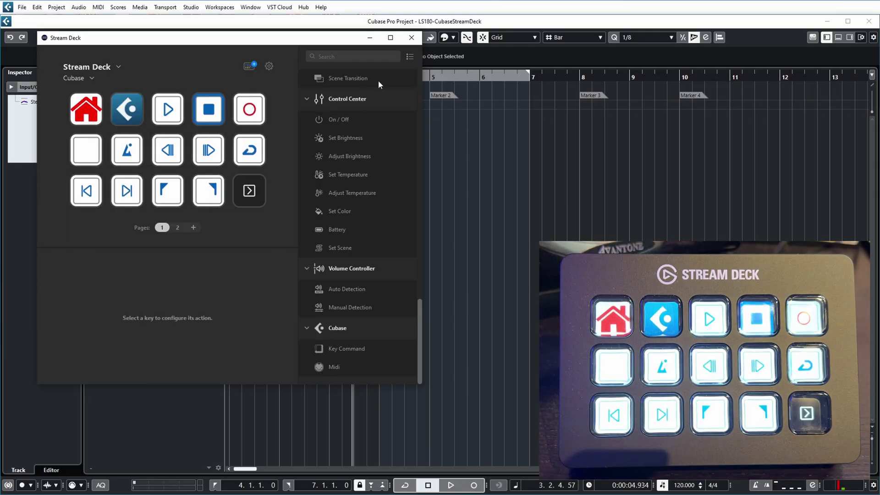
left_click(455, 381)
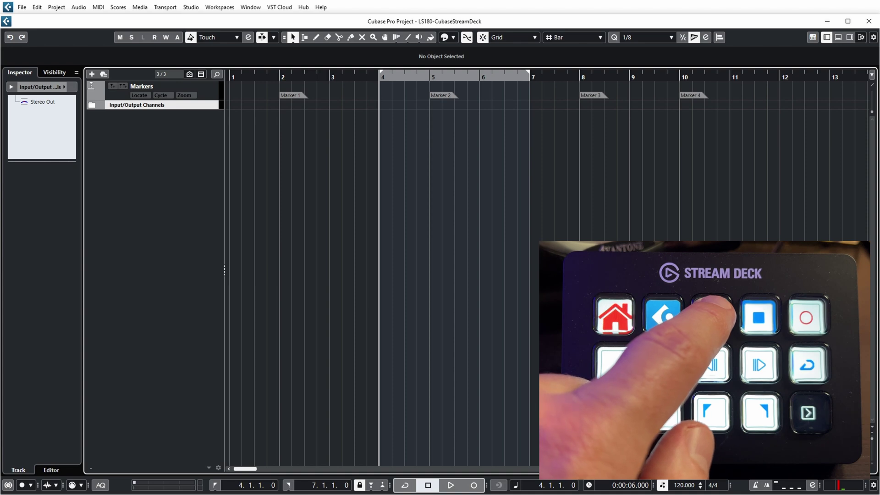
key("space")
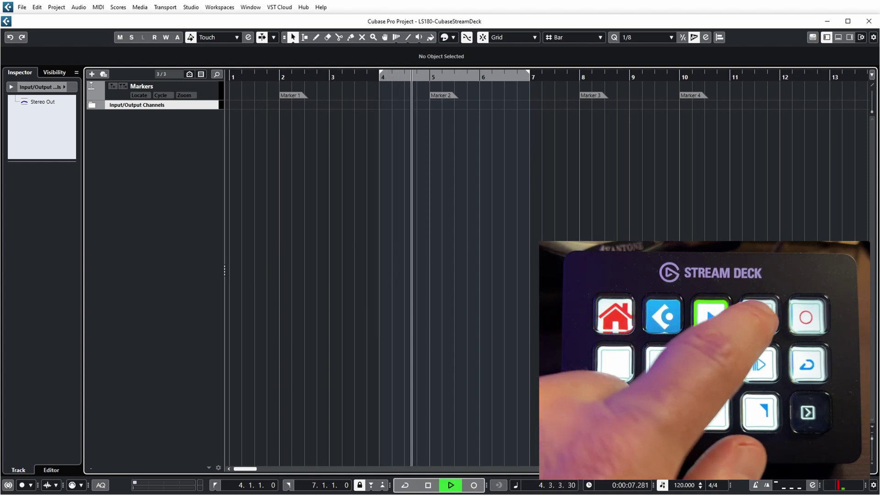
key("space")
Add a stereo audio track using Stereo In and Stereo Out, and record a clip about one bar long on it
right_click(181, 140)
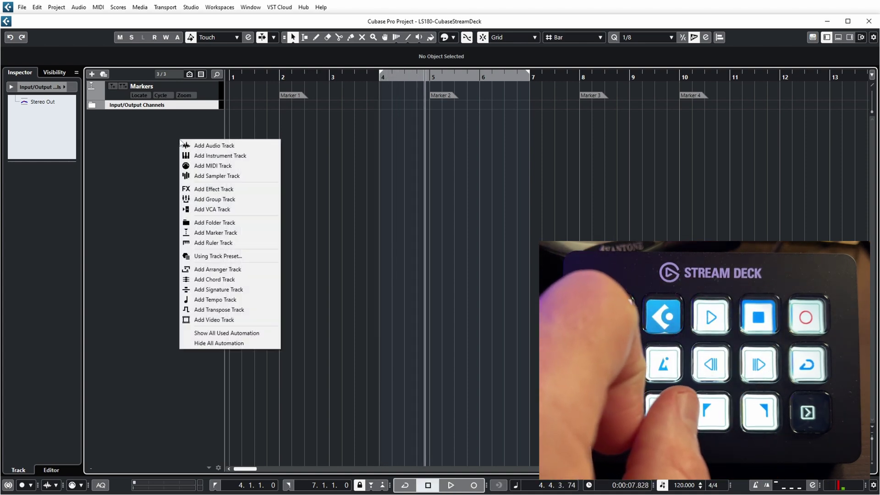
left_click(196, 146)
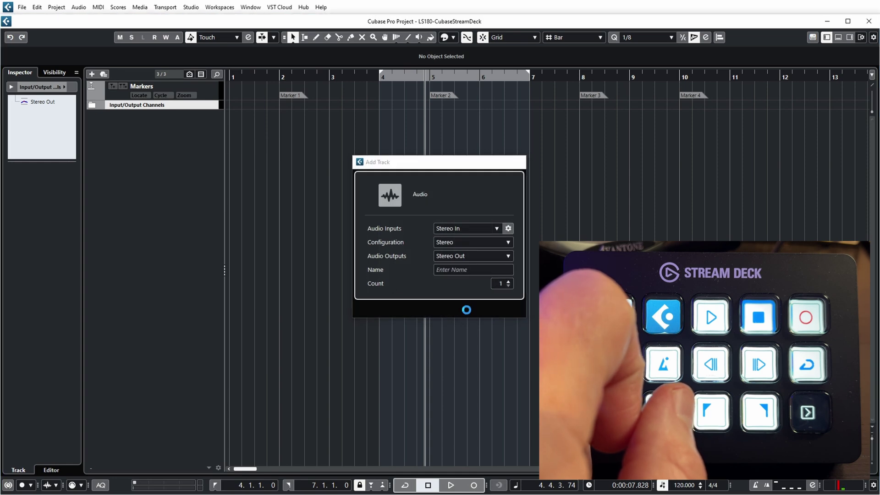
left_click(462, 309)
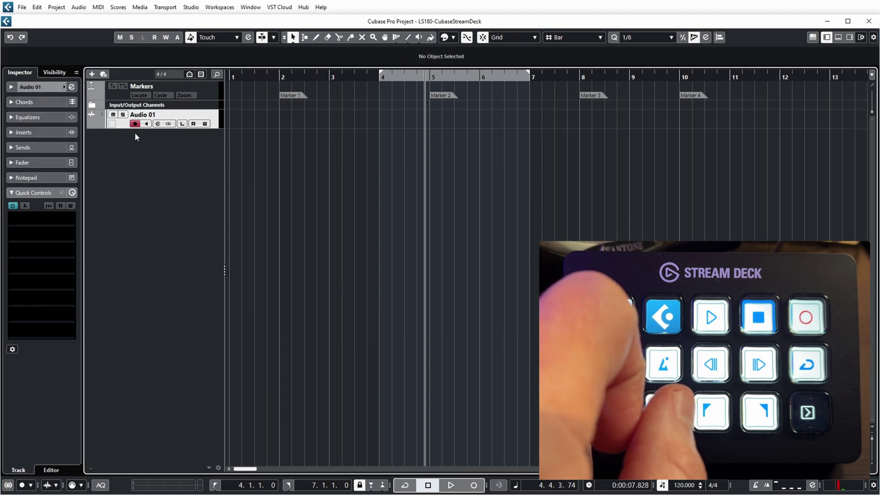
key("KP_Multiply")
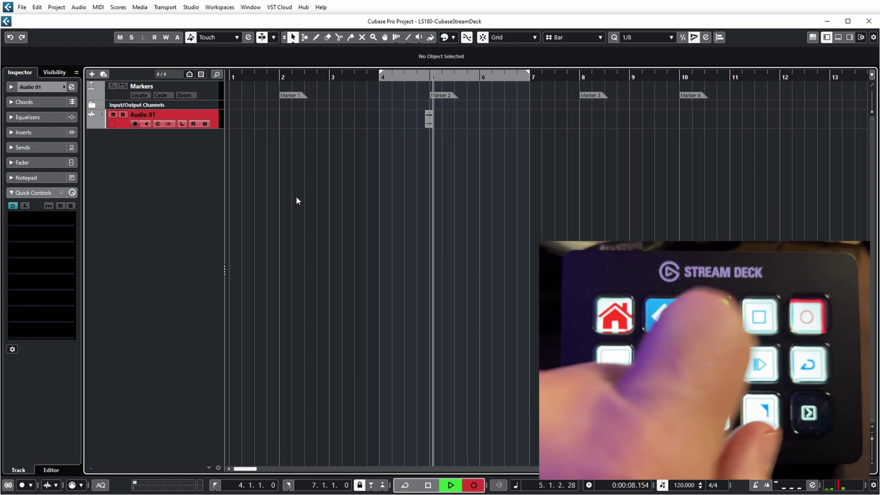
key("KP_0")
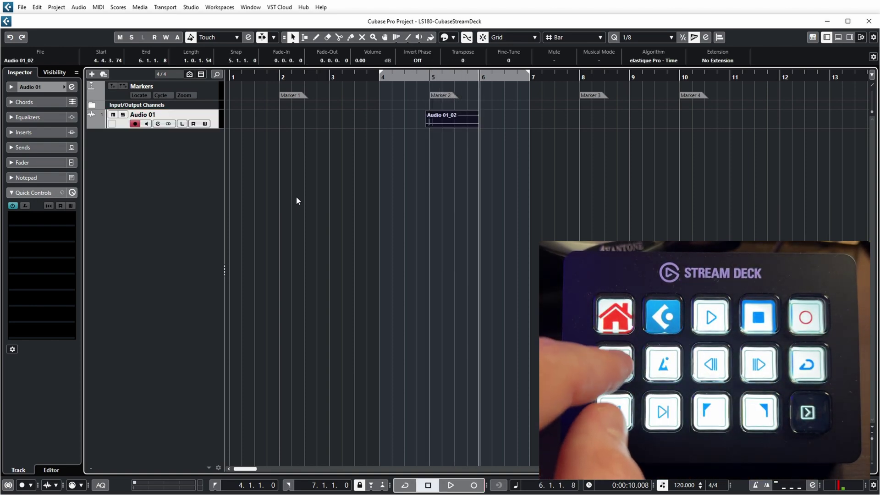
Return to the project start and test the metronome, fast-forward and rewind controls
key("KP_Decimal")
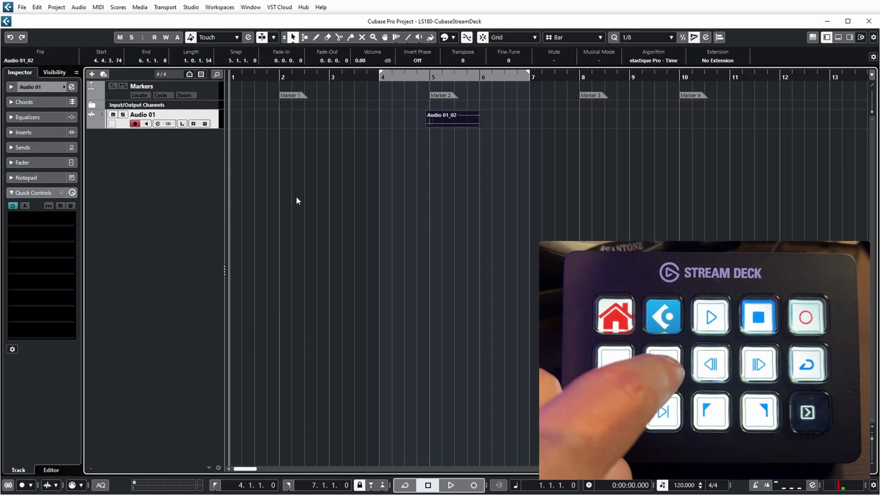
key("c")
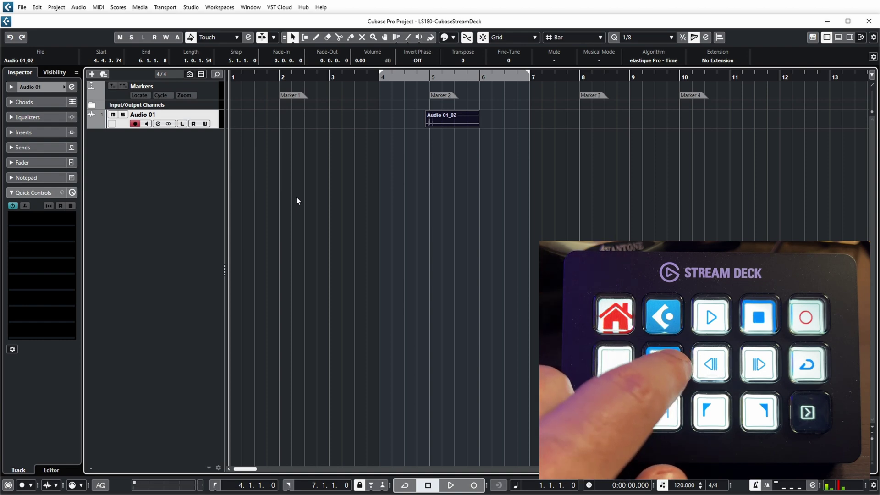
key("shift+KP_Add")
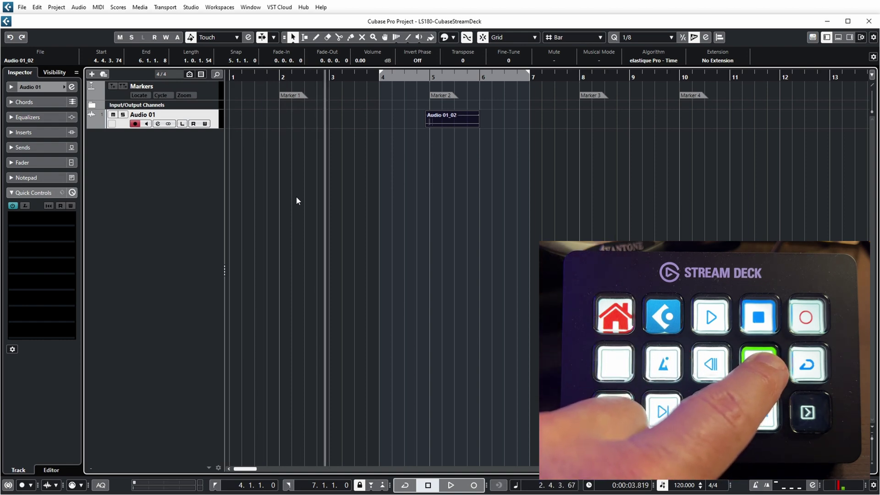
key("shift+KP_Subtract")
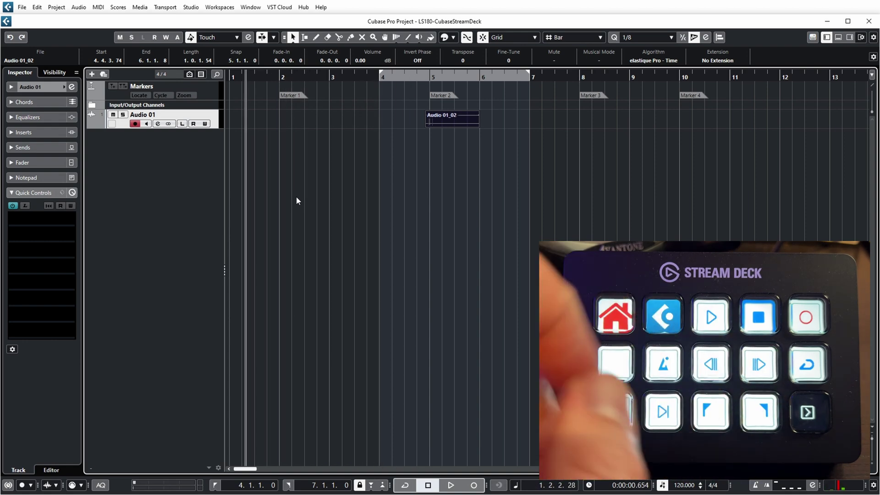
Toggle cycle mode on and off repeatedly to test it
key("KP_Divide")
key("KP_Divide")
key("KP_Divide")
key("KP_Divide")
key("KP_Divide")
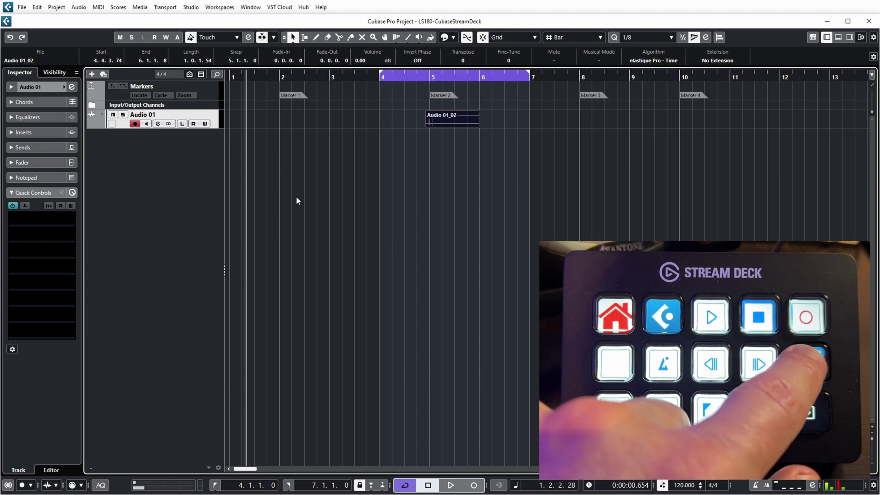
key("KP_Divide")
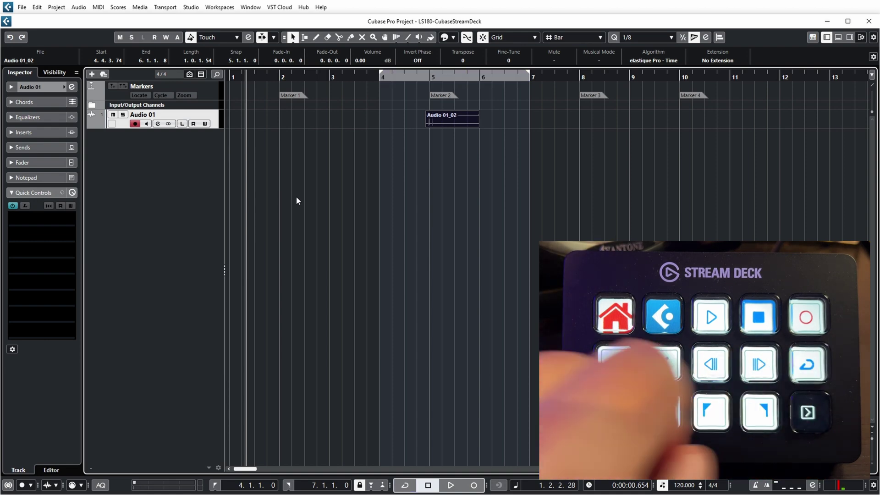
Step the cursor forward through the markers and back to the project start, and jump it to the left and right locators
key("shift+n")
key("shift+n")
key("shift+n")
key("shift+b")
key("shift+b")
key("shift+b")
key("shift+b")
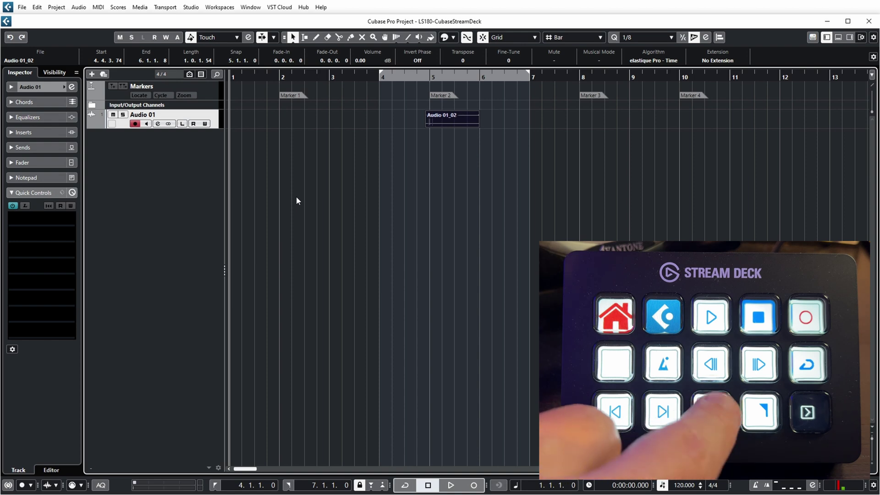
key("KP_1")
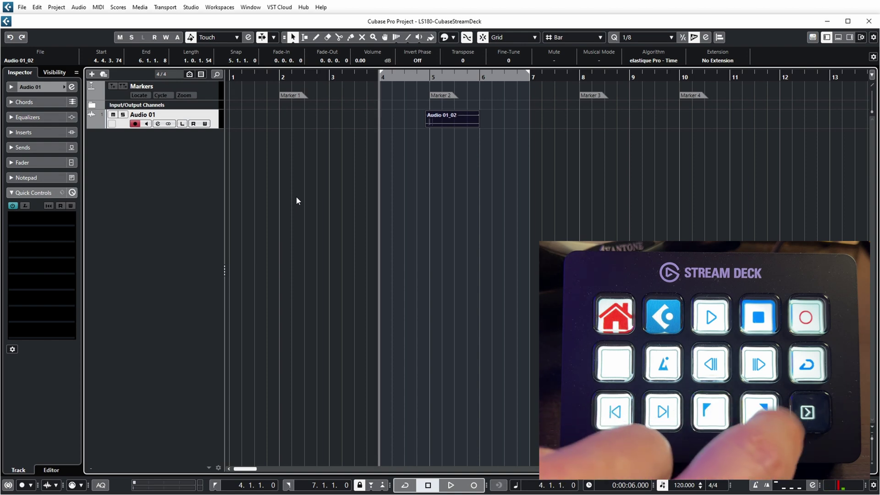
key("KP_2")
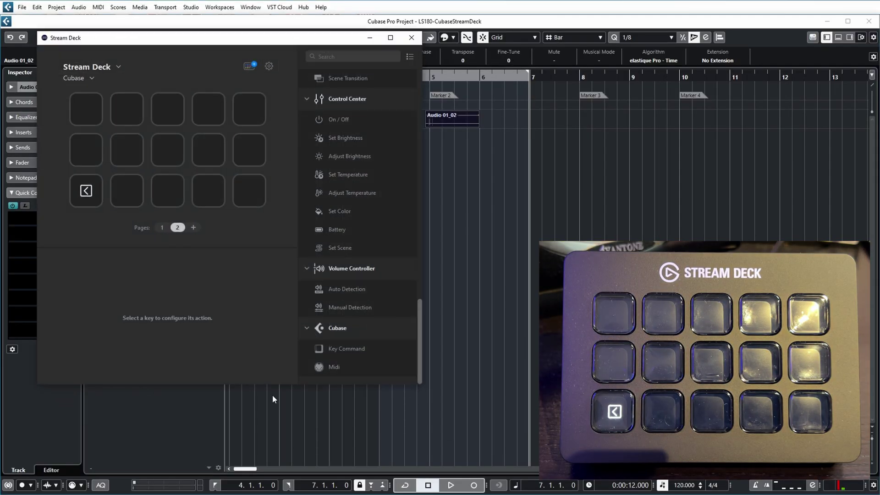
In the Stream Deck app's profile preferences, import Cubase.streamDeckProfile from Downloads and activate the imported profile
left_click(270, 67)
left_click(237, 106)
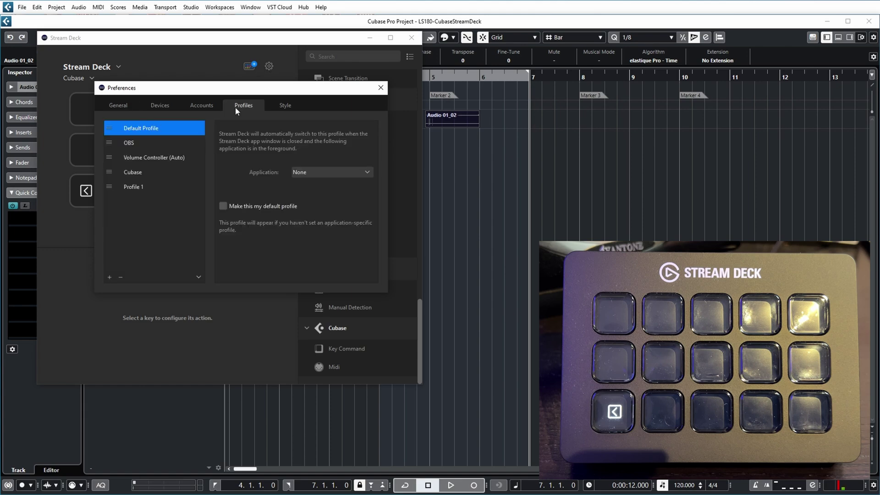
left_click(199, 277)
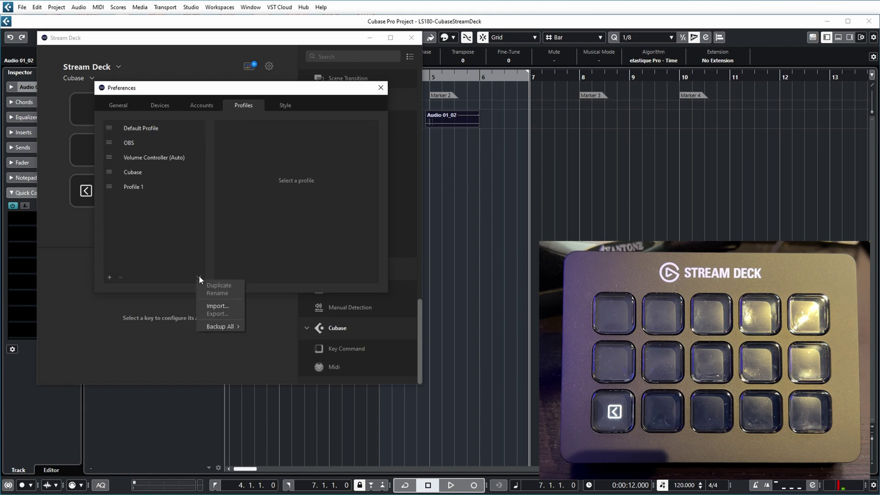
left_click(213, 306)
left_click(311, 175)
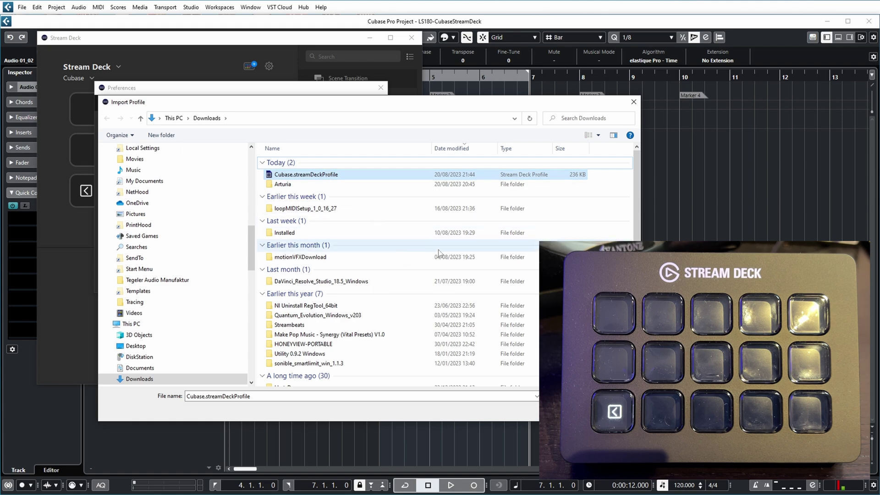
key("Return")
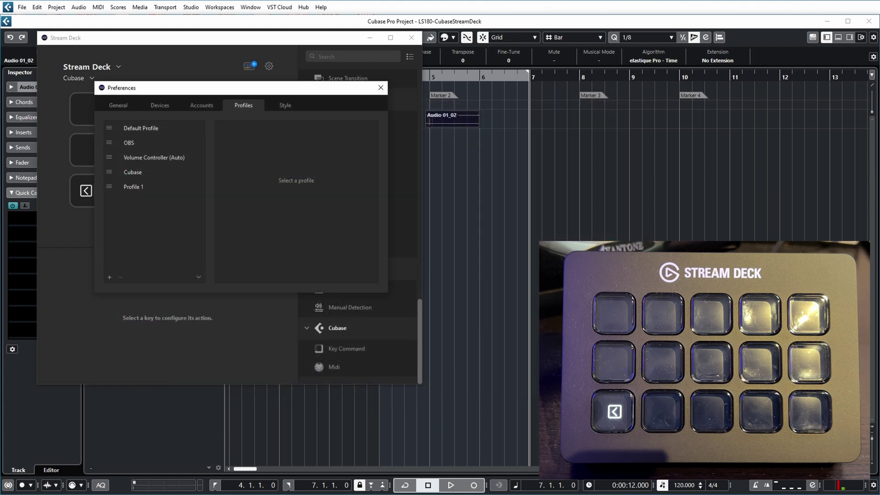
left_click(133, 199)
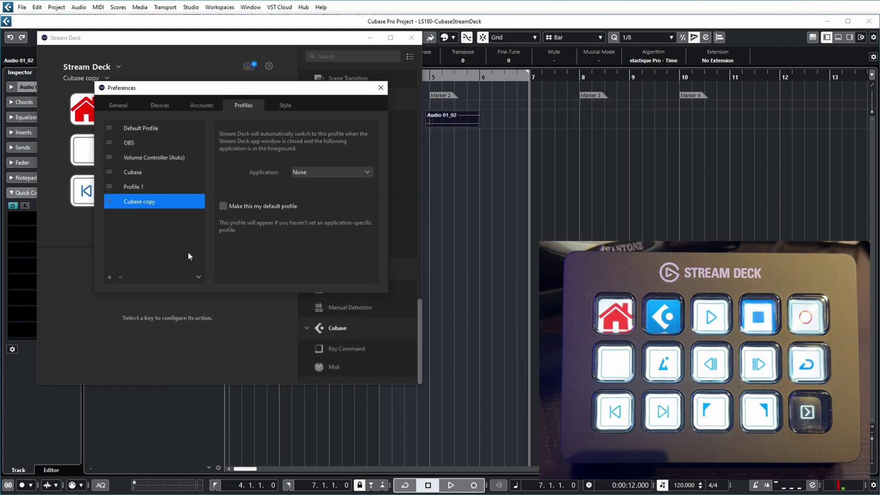
key("Escape")
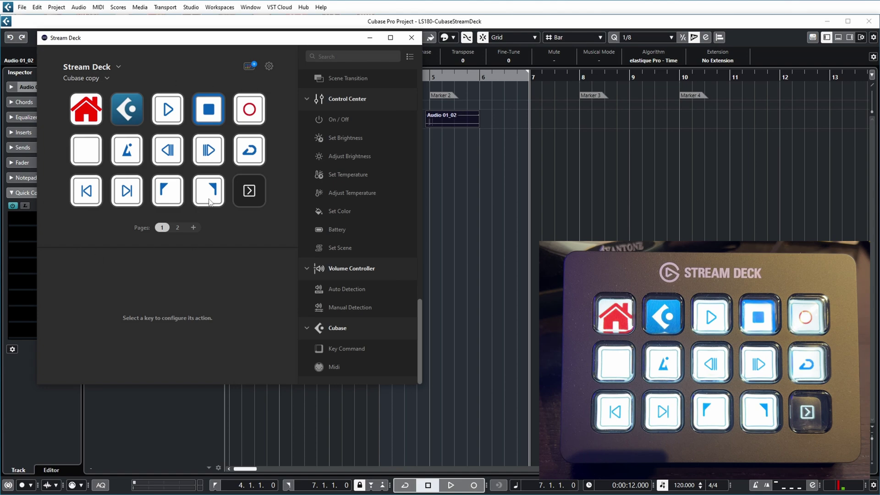